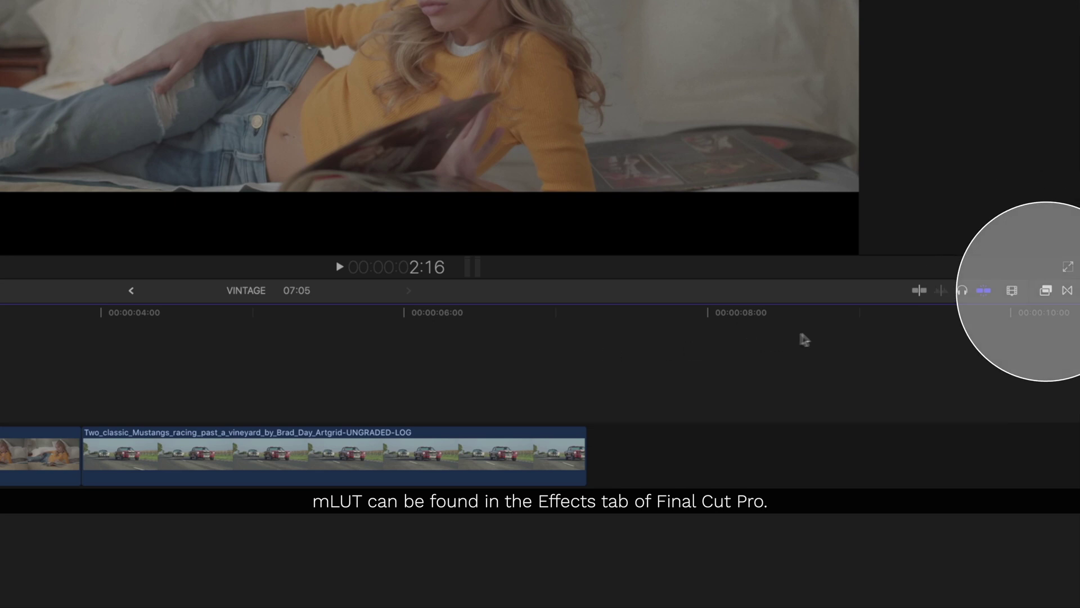
# Step: Drag mLut by motionVFX from the Effects browser's mLut category onto the VINTAGE magazine clip
pyautogui.click(1044, 292)
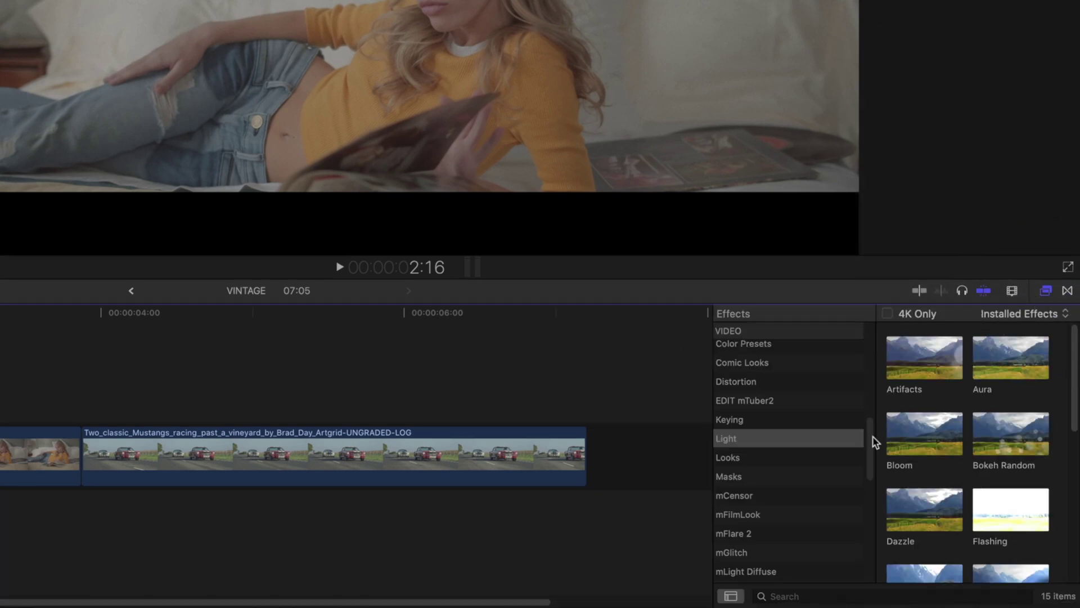
pyautogui.scroll(-1, 873, 442)
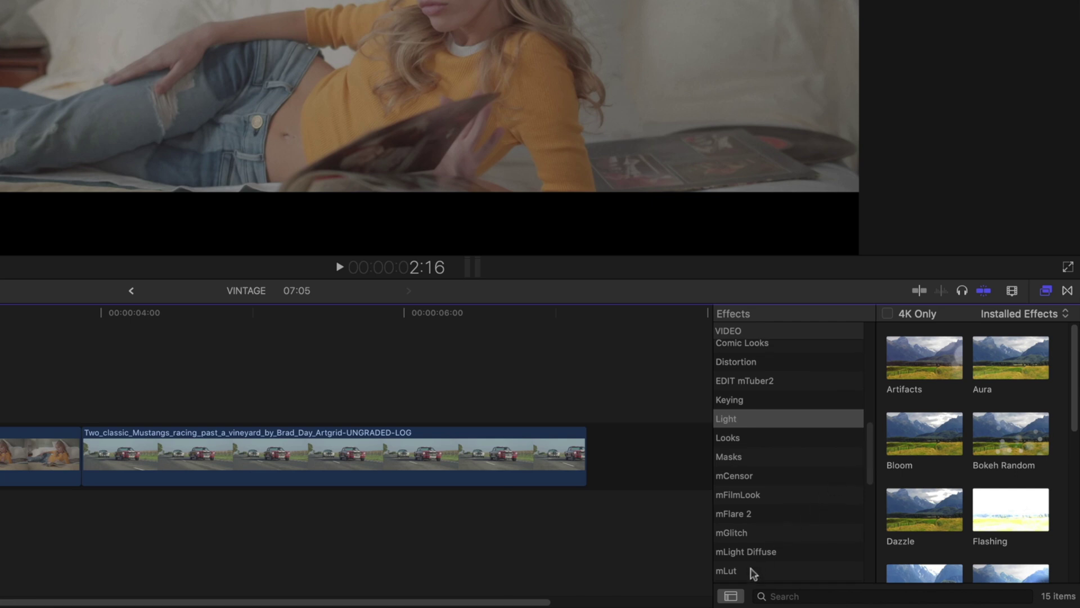
pyautogui.click(752, 571)
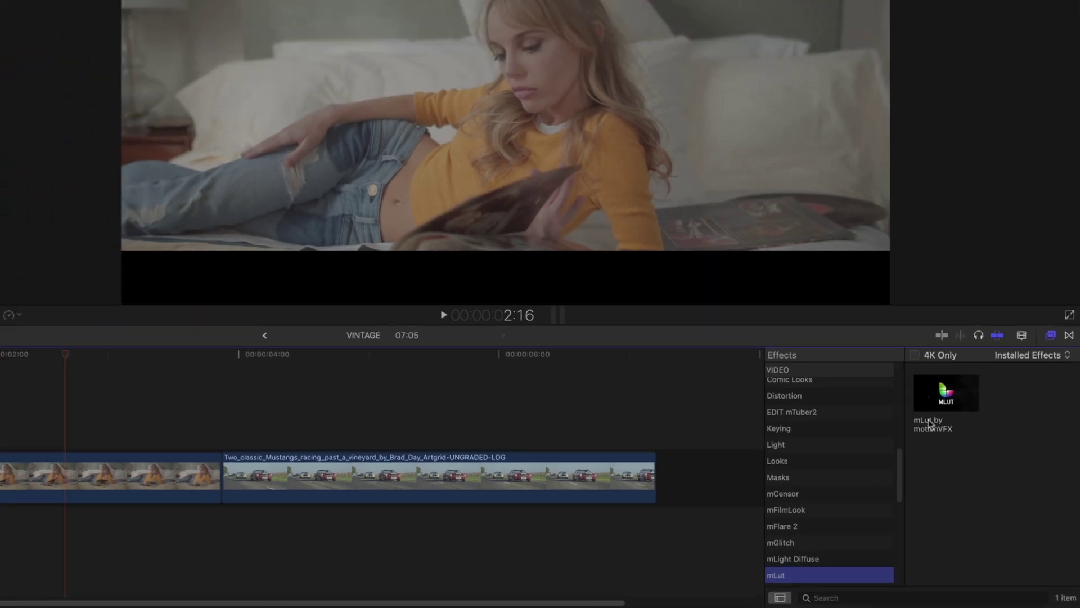
pyautogui.click(941, 404)
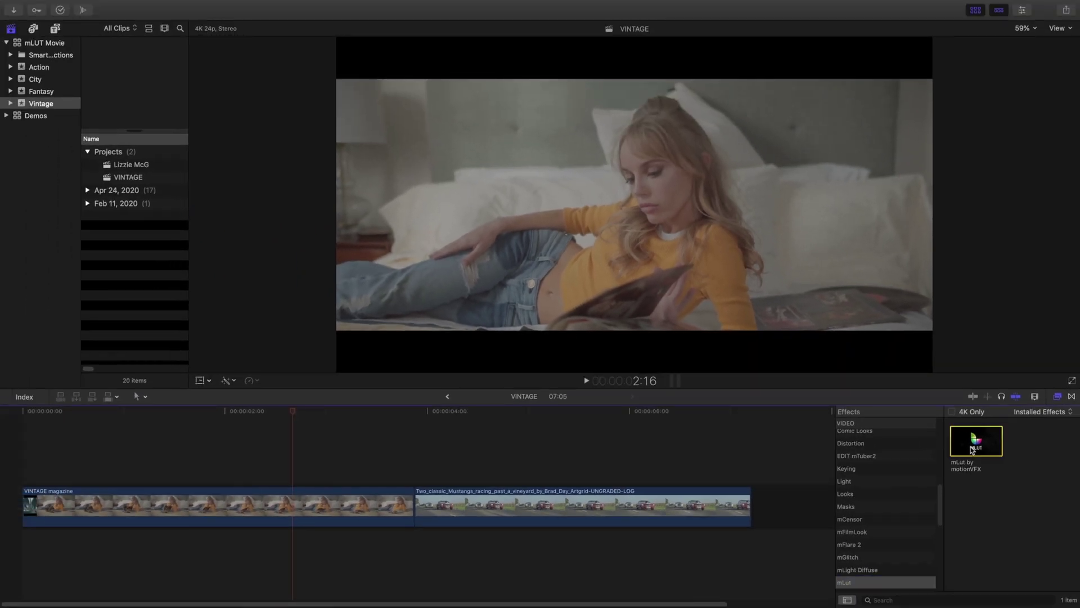
pyautogui.moveTo(972, 450); pyautogui.dragTo(295, 503)
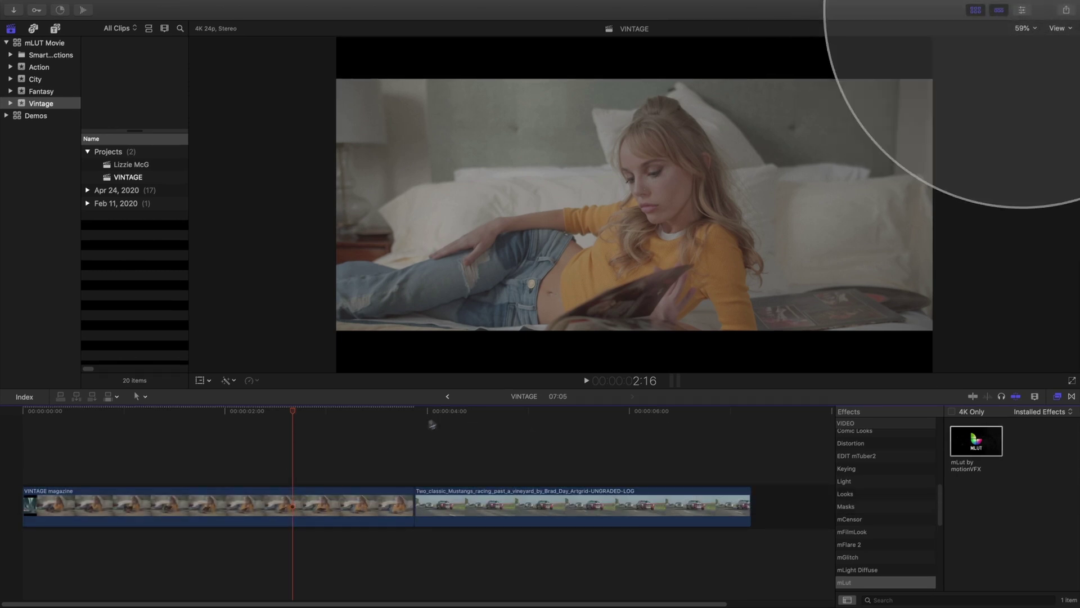
# Step: In the Inspector, open the clip's mLUT Presets library and pick the Movie 2 category
pyautogui.click(1023, 12)
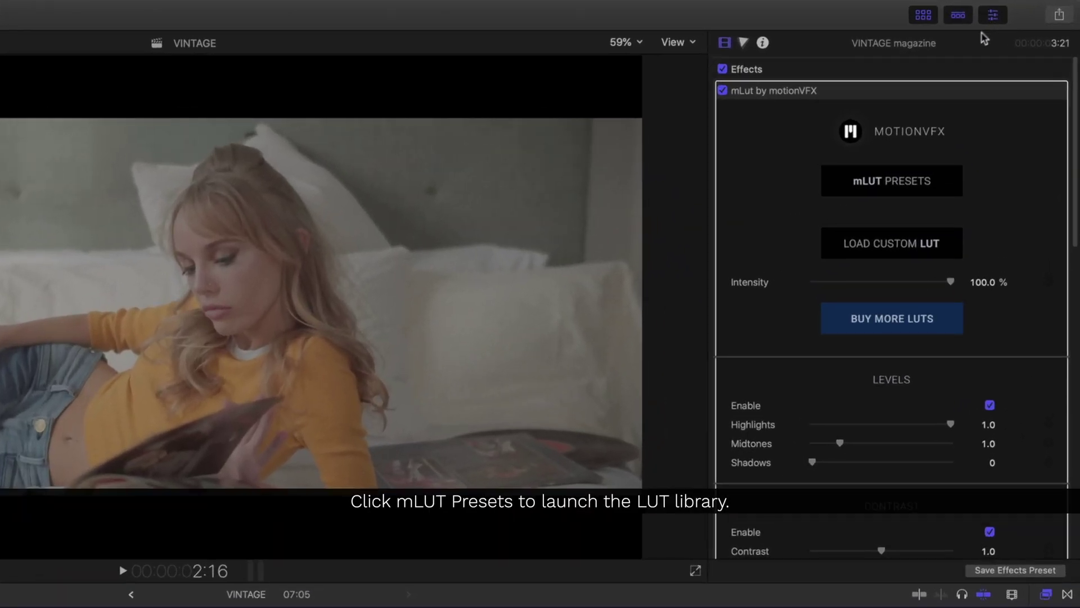
pyautogui.click(929, 181)
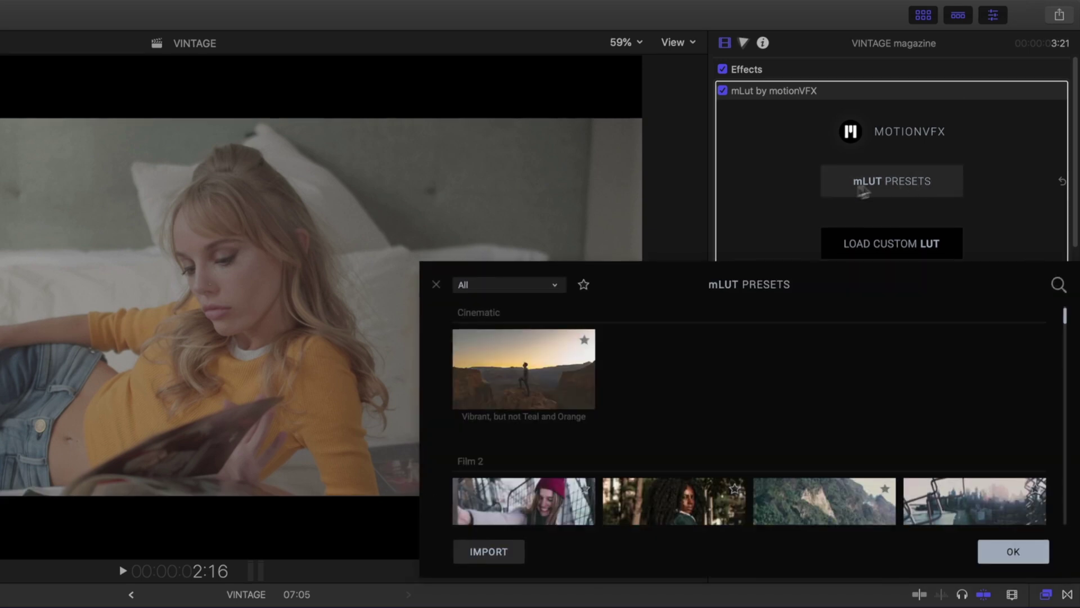
pyautogui.click(557, 287)
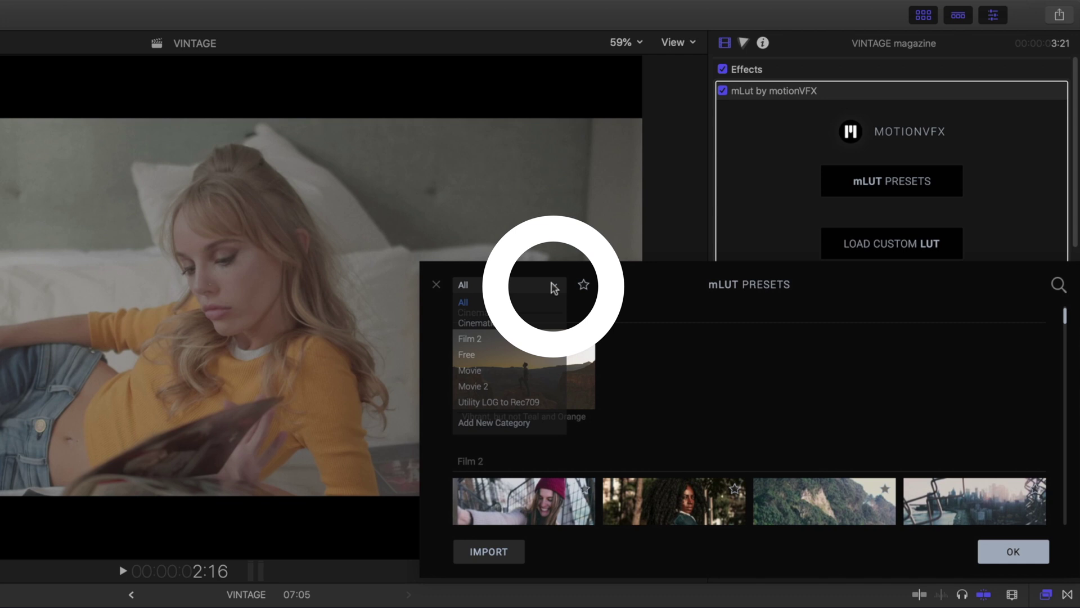
# Step: Preview the Action Hero, Aged Portrait, Alchemy Bottle and Arctic Tide LUTs on the clip
pyautogui.click(517, 388)
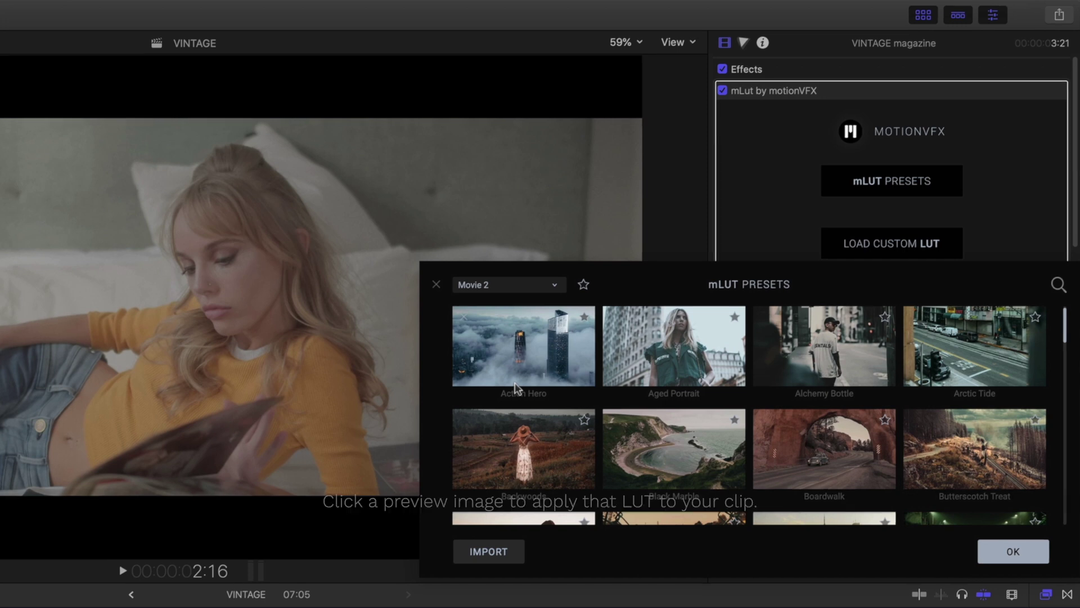
pyautogui.click(529, 357)
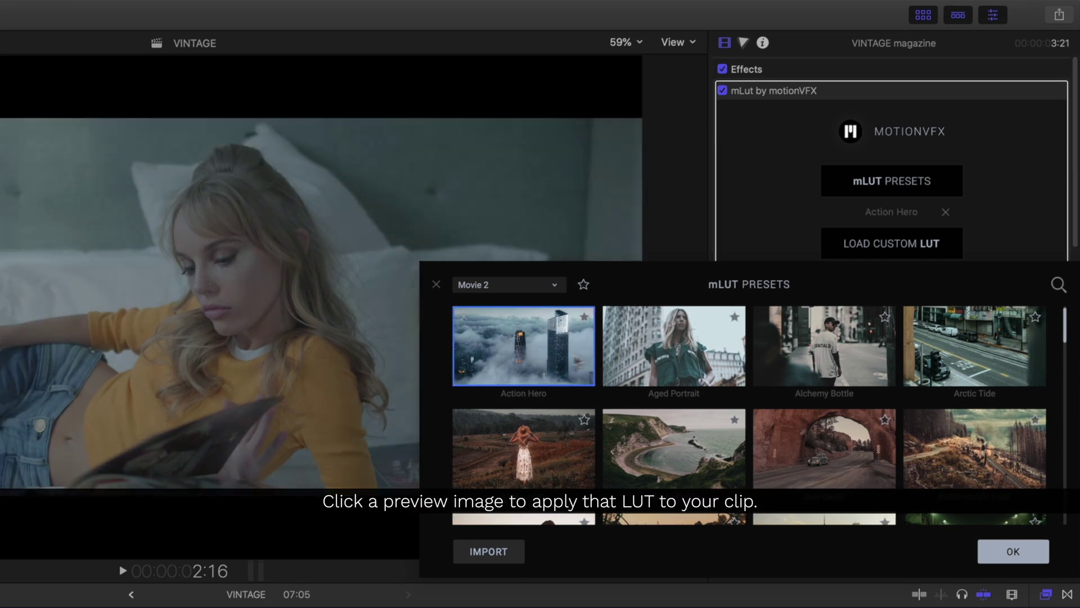
pyautogui.click(681, 360)
pyautogui.click(808, 355)
pyautogui.click(955, 350)
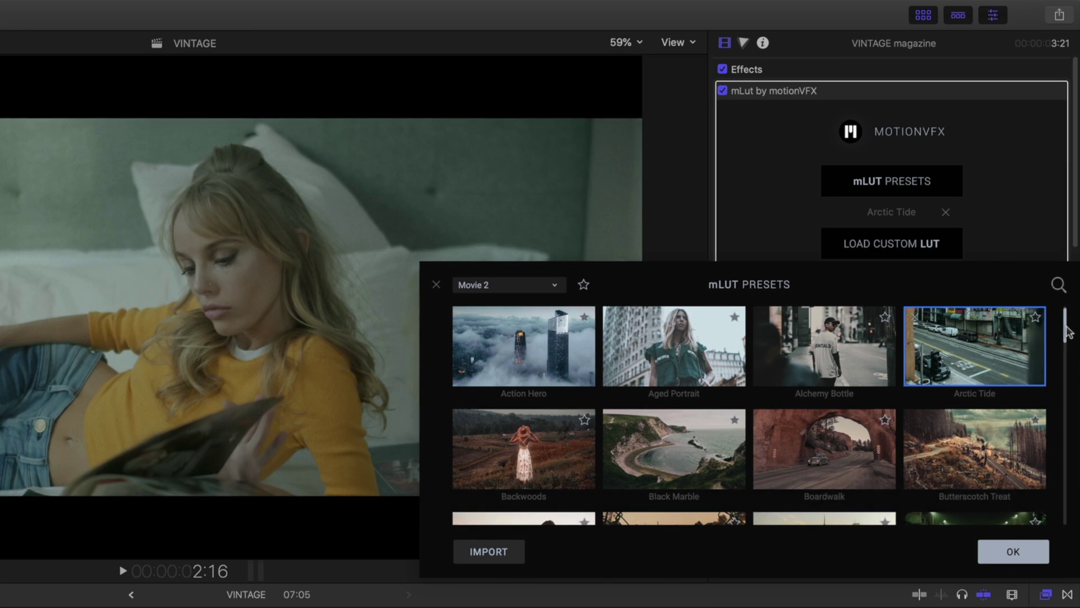
pyautogui.moveTo(1067, 332); pyautogui.dragTo(1055, 516)
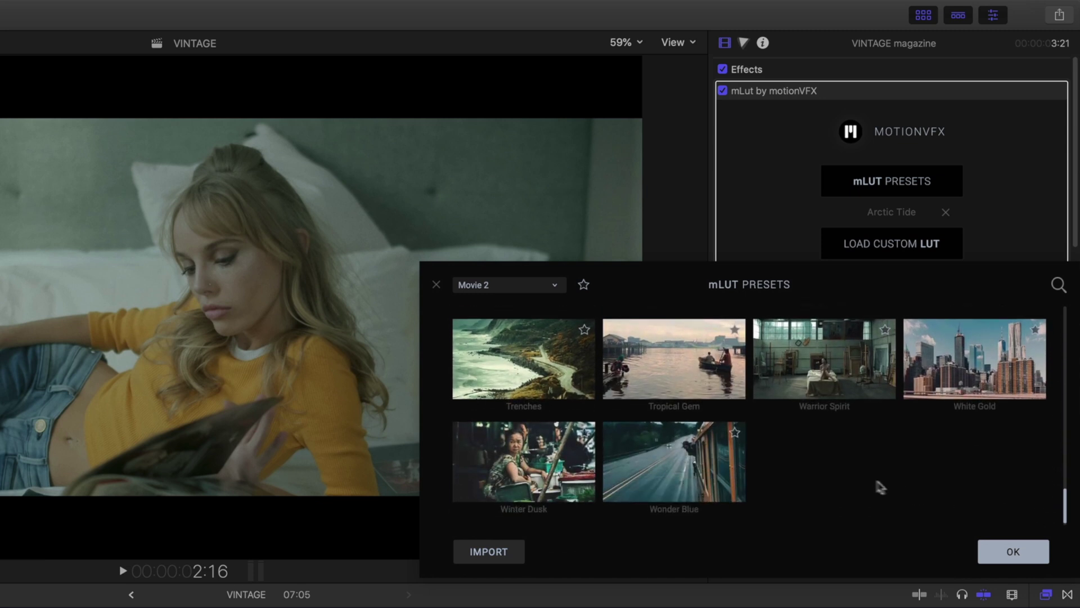
# Step: Apply Wonder Blue, then unstar Trenches so Wonder Blue is the only favourite
pyautogui.click(702, 460)
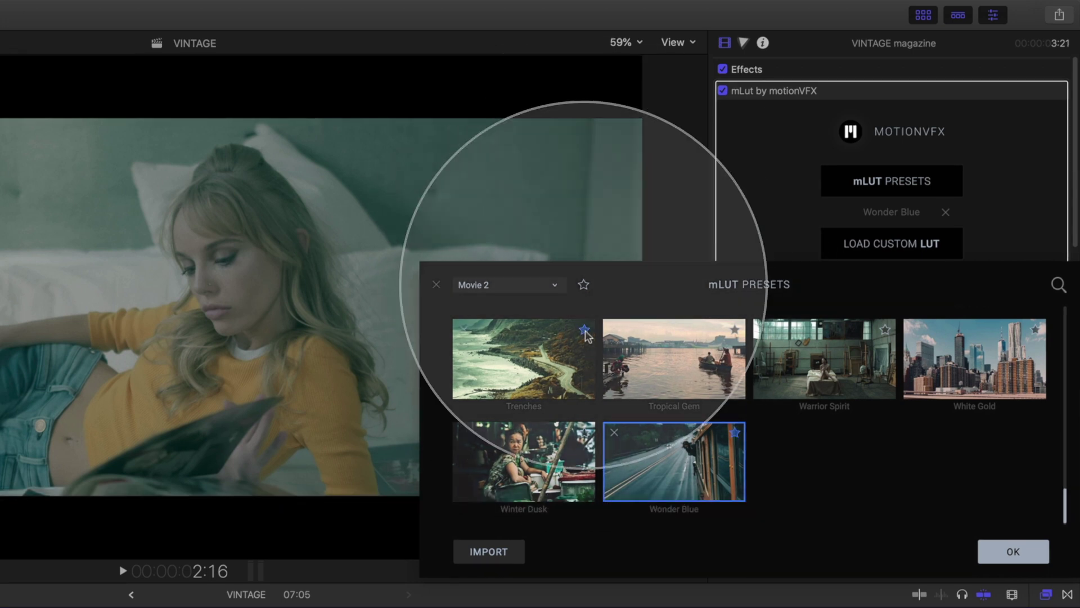
pyautogui.click(584, 285)
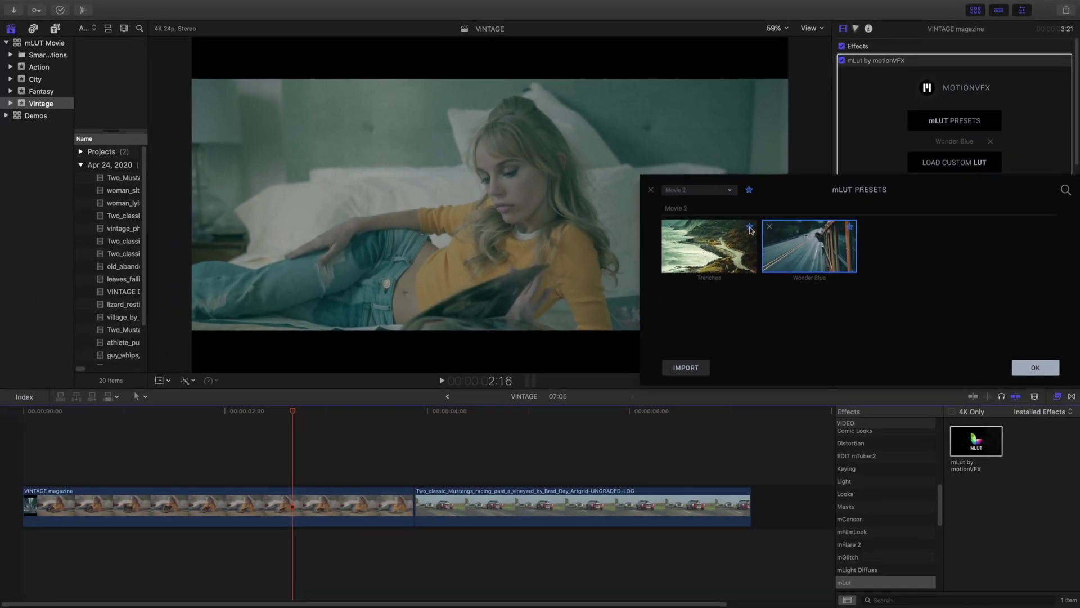
pyautogui.click(584, 340)
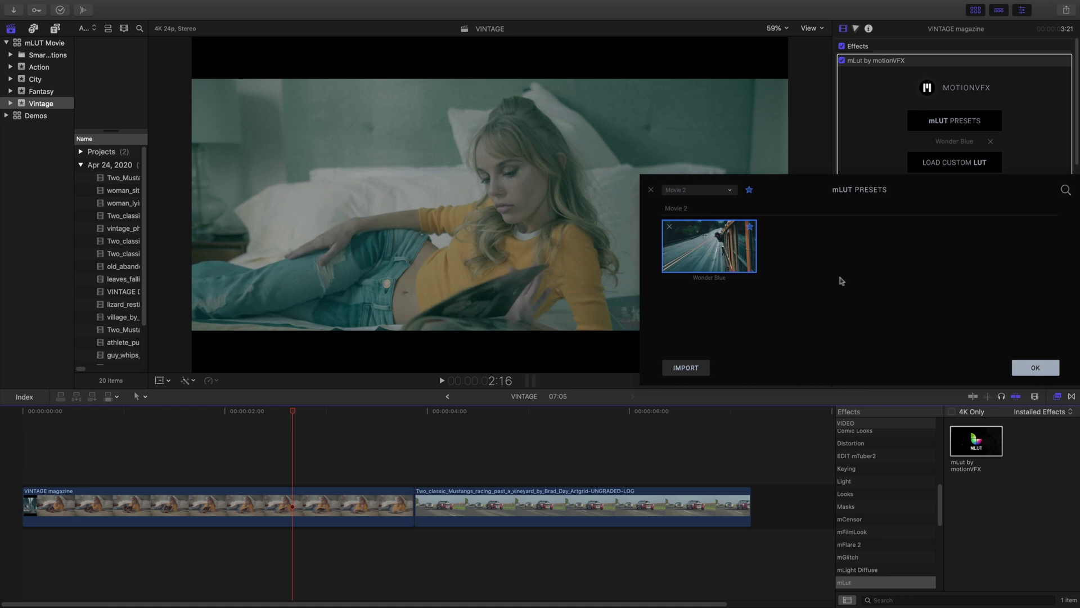
# Step: Set mLut to Highlights 0.88, Midtones 1.5, Shadows 0.07, Contrast 1.13 and Saturation 0.4
pyautogui.click(1026, 370)
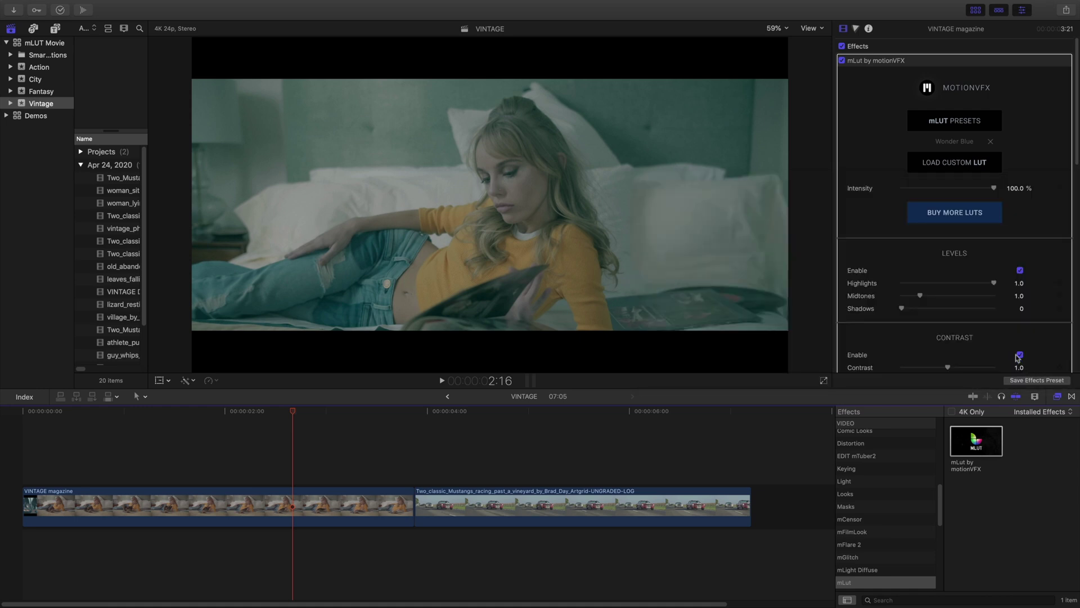
pyautogui.moveTo(994, 190)
pyautogui.mouseDown()
pyautogui.moveTo(906, 187)
pyautogui.moveTo(1012, 193)
pyautogui.mouseUp()
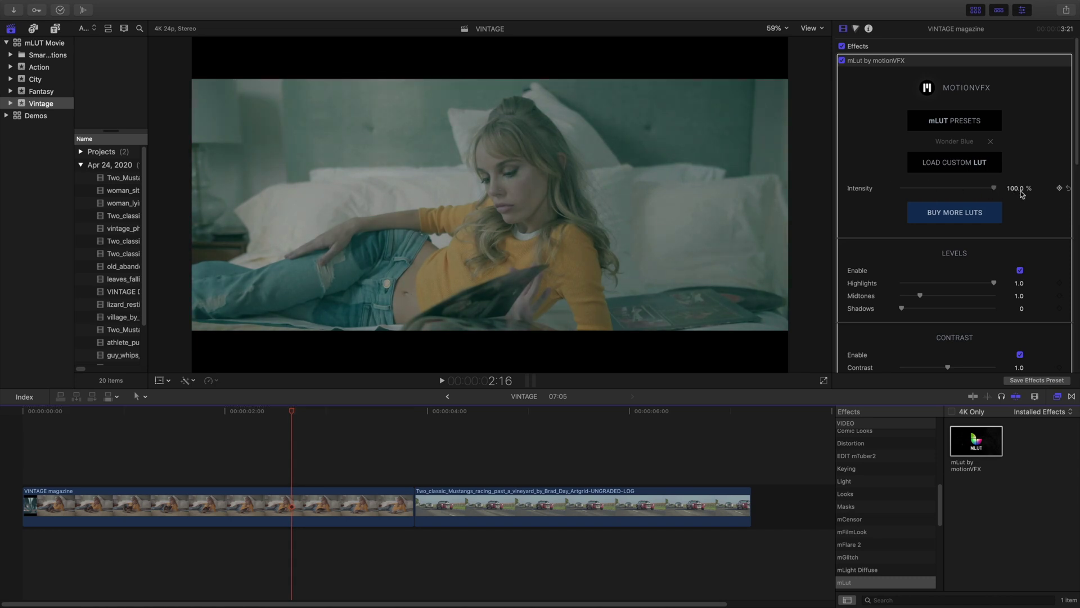
pyautogui.moveTo(993, 283); pyautogui.dragTo(984, 283)
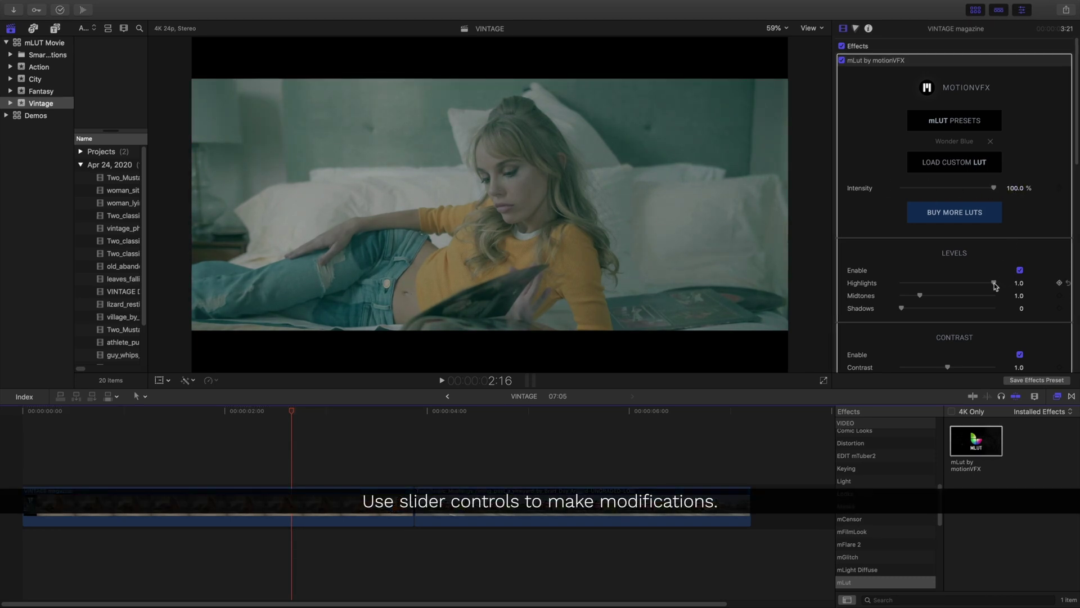
pyautogui.moveTo(921, 298); pyautogui.dragTo(953, 323)
pyautogui.scroll(-3, 929, 297)
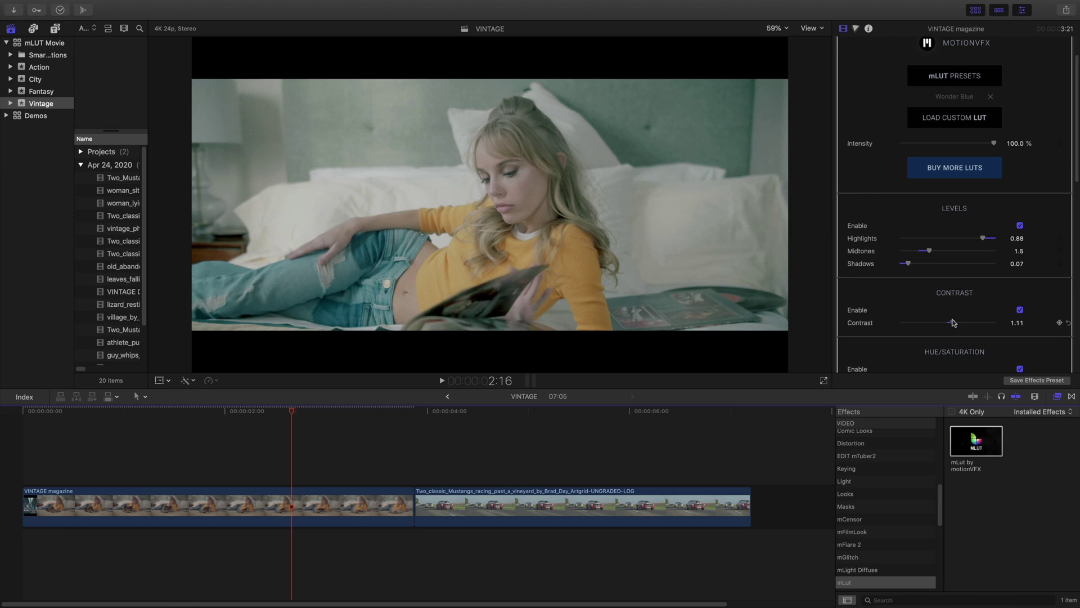
pyautogui.scroll(-5, 954, 323)
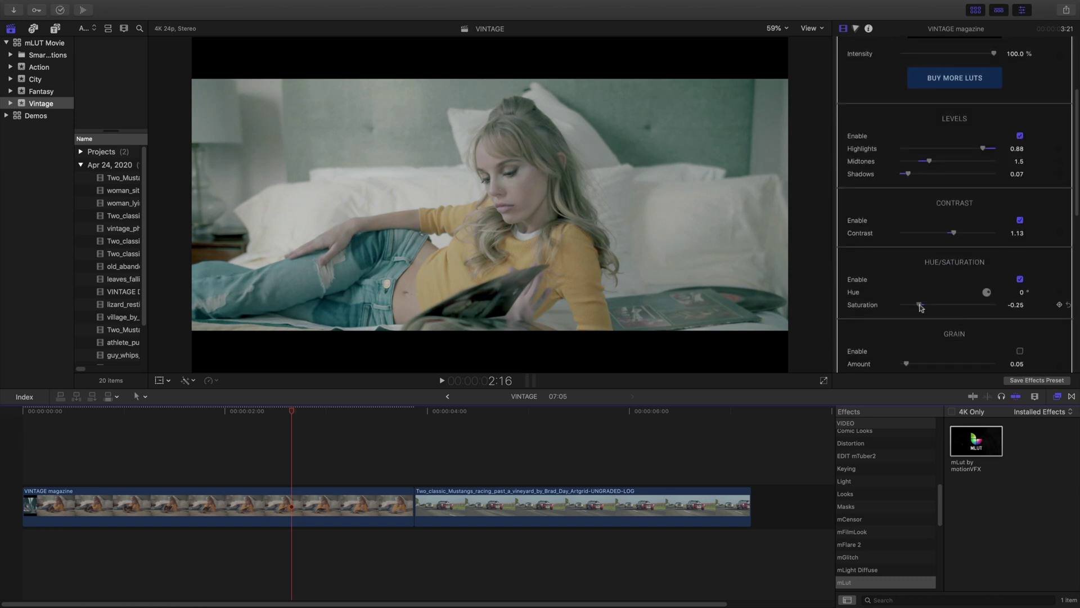
pyautogui.moveTo(1021, 294); pyautogui.dragTo(1022, 294)
pyautogui.scroll(-6, 1023, 296)
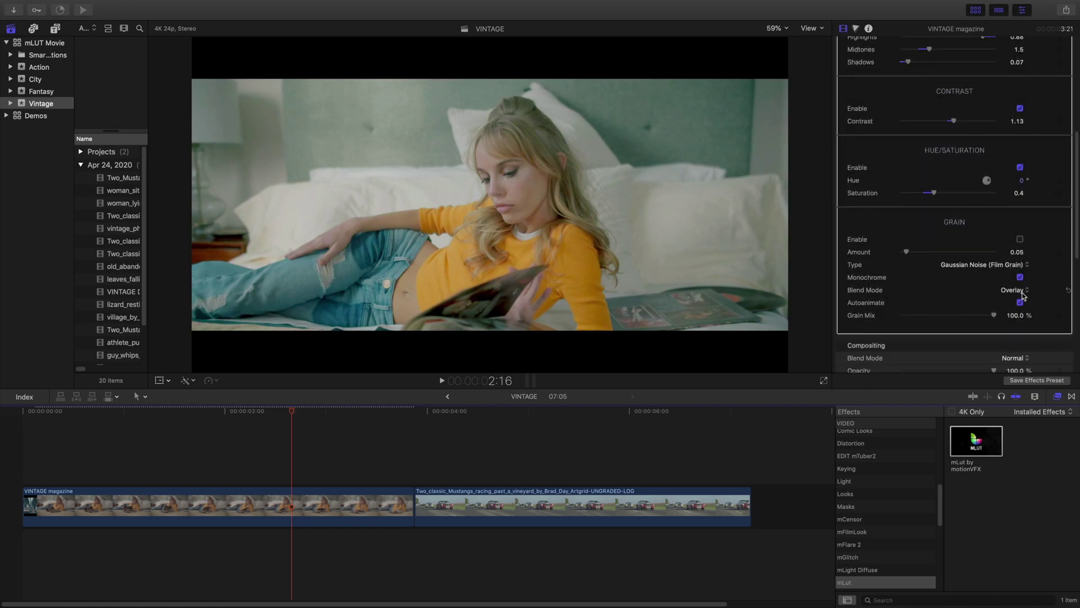
# Step: Enable grain, adjust its amount, and try the TV static and White Noise types
pyautogui.click(1020, 240)
pyautogui.moveTo(909, 252); pyautogui.dragTo(927, 253)
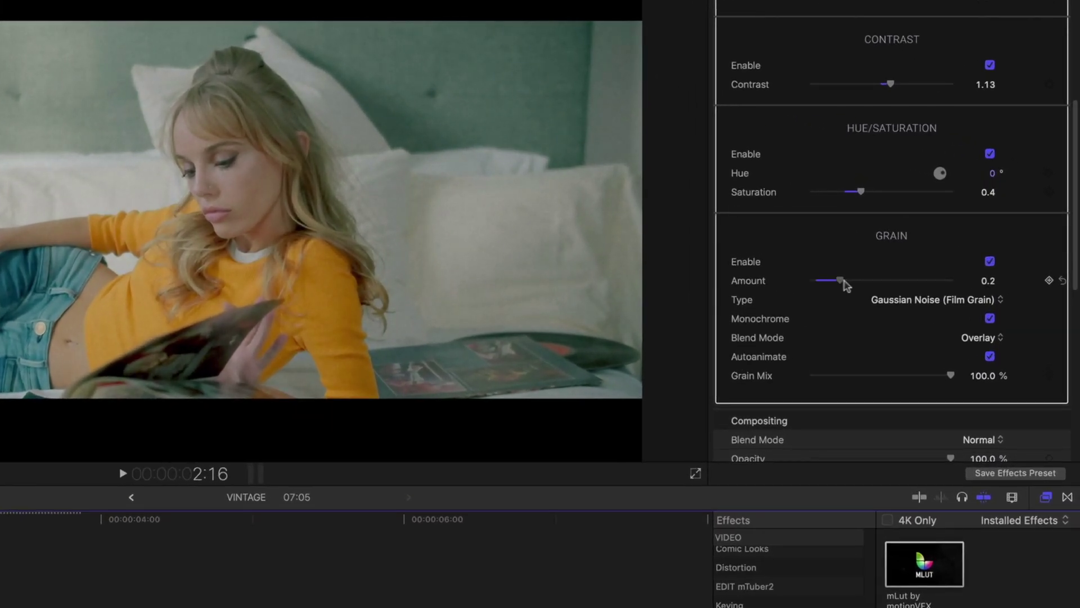
pyautogui.moveTo(851, 286); pyautogui.dragTo(872, 283)
pyautogui.click(938, 300)
pyautogui.click(940, 272)
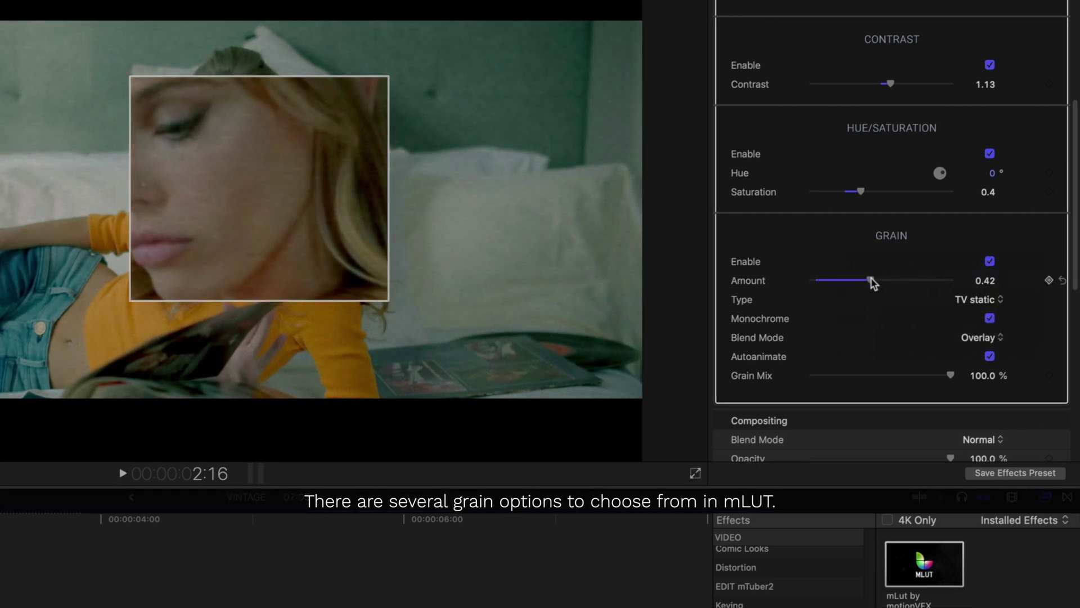
pyautogui.click(980, 299)
pyautogui.click(964, 300)
# Step: Try Blue and Pink Noise, then settle on Gaussian Noise (Film Grain) at amount 0.15
pyautogui.click(963, 303)
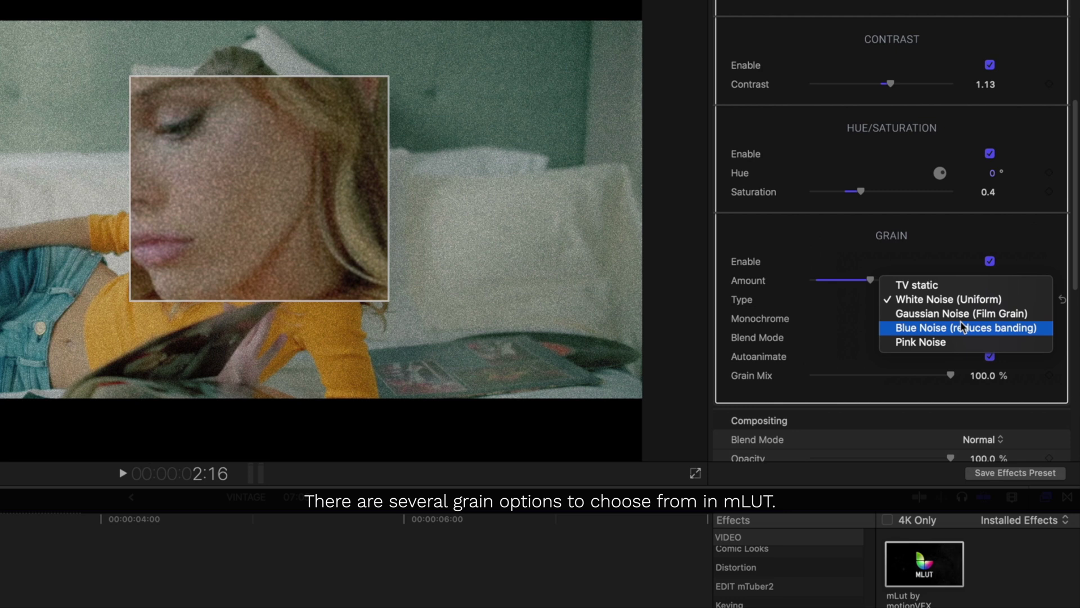
pyautogui.click(960, 331)
pyautogui.moveTo(870, 280); pyautogui.dragTo(834, 283)
pyautogui.click(899, 297)
pyautogui.click(934, 314)
pyautogui.click(936, 299)
pyautogui.click(972, 272)
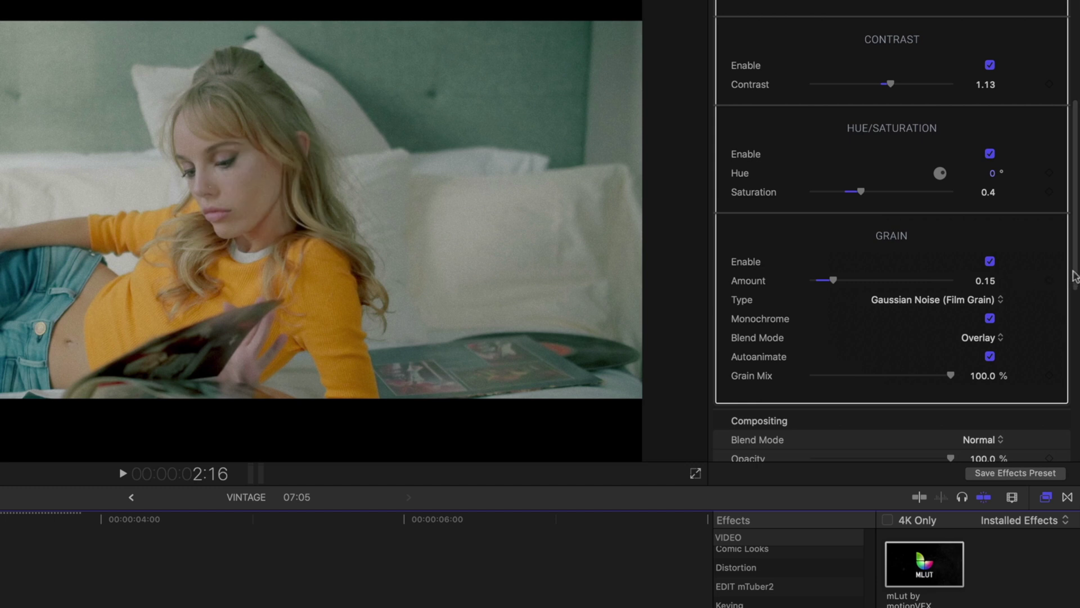
pyautogui.scroll(1, 1074, 274)
pyautogui.scroll(5, 1073, 264)
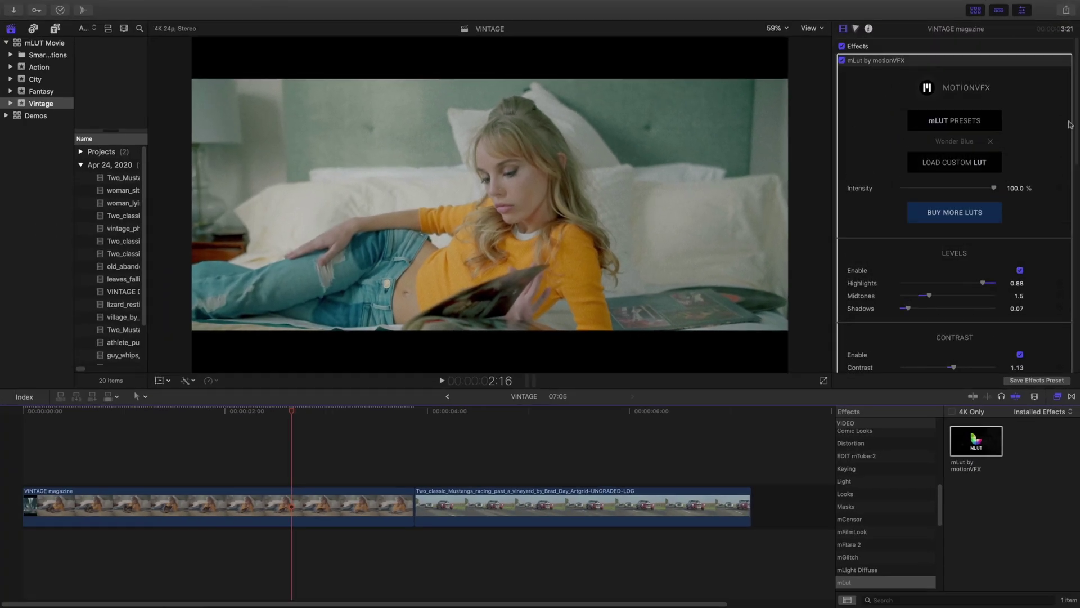
# Step: Toggle the mLut grade off and on to compare, then reopen all Movie 2 presets
pyautogui.click(842, 61)
pyautogui.click(842, 61)
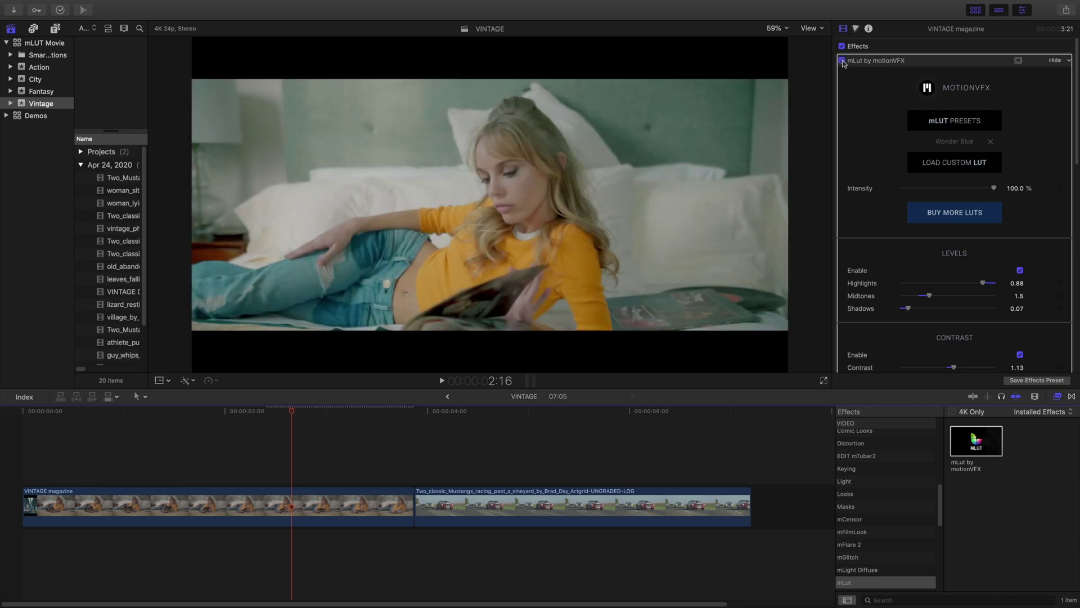
pyautogui.click(922, 118)
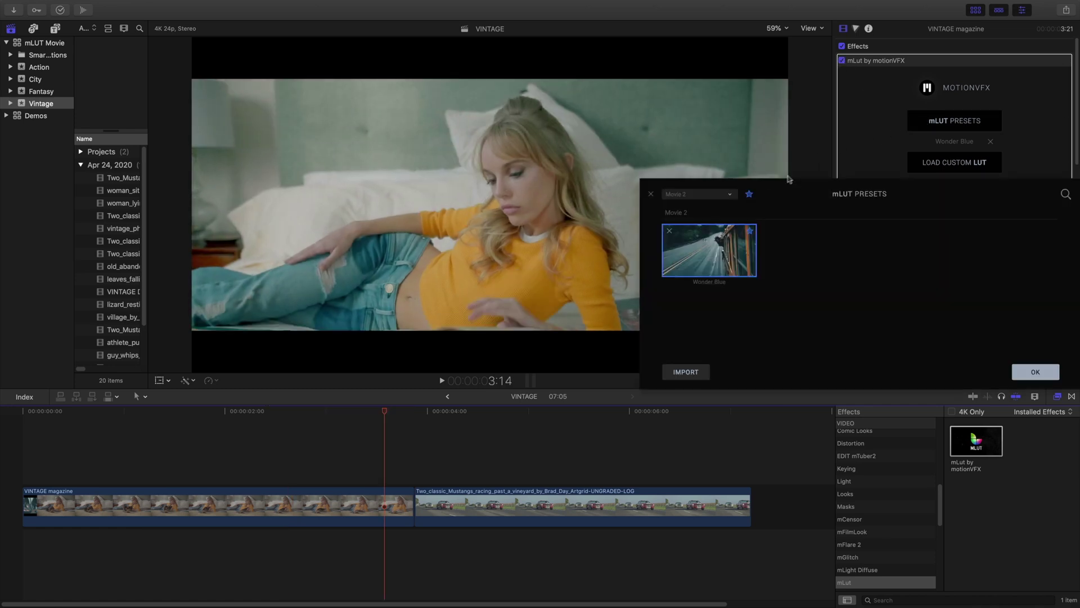
pyautogui.click(750, 194)
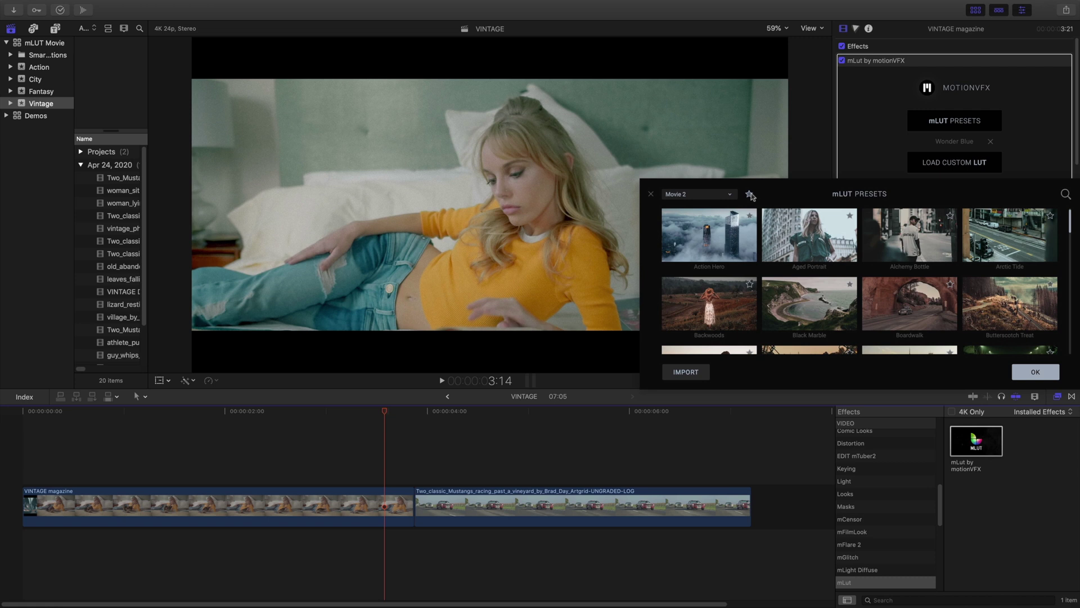
# Step: Preview Alchemy Bottle, Arctic Tide, Mystic Aura and Night Shadow, then apply Nightfall
pyautogui.click(909, 243)
pyautogui.click(1007, 243)
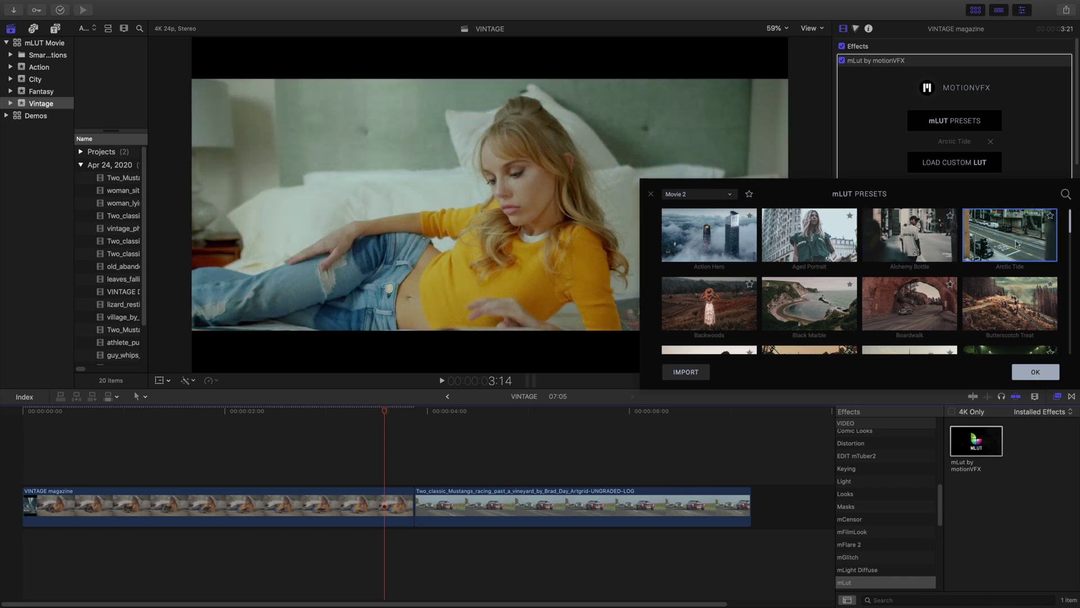
pyautogui.moveTo(1068, 220); pyautogui.dragTo(1065, 291)
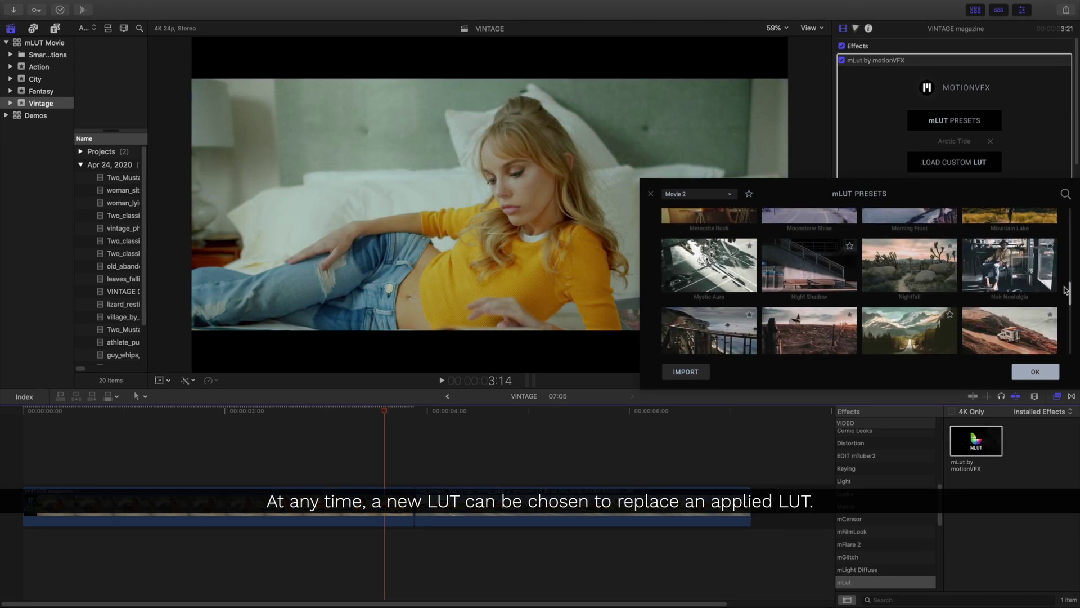
pyautogui.click(722, 270)
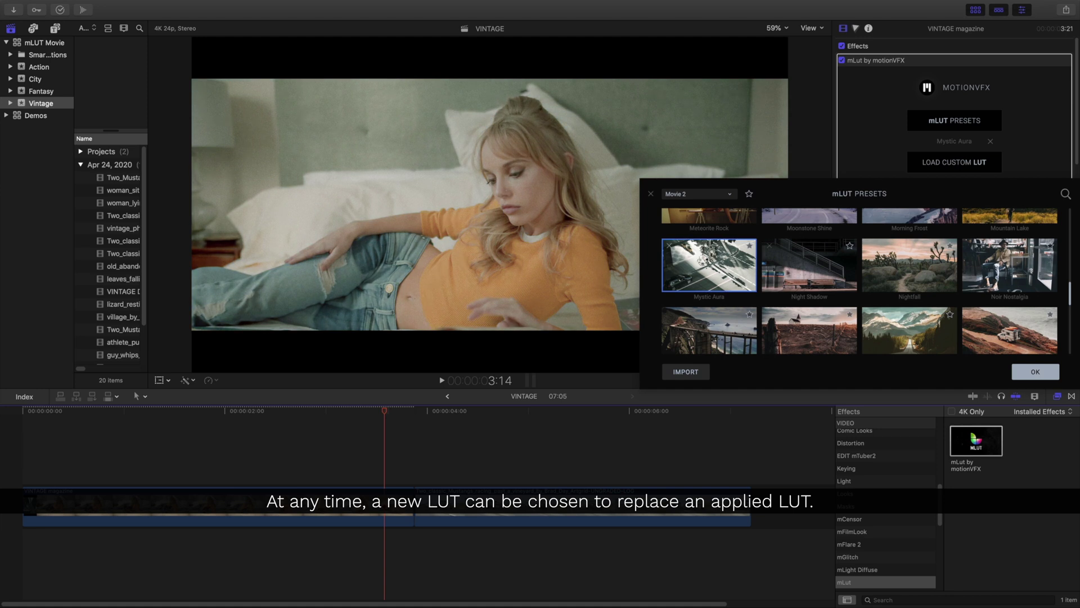
pyautogui.click(812, 271)
pyautogui.click(897, 275)
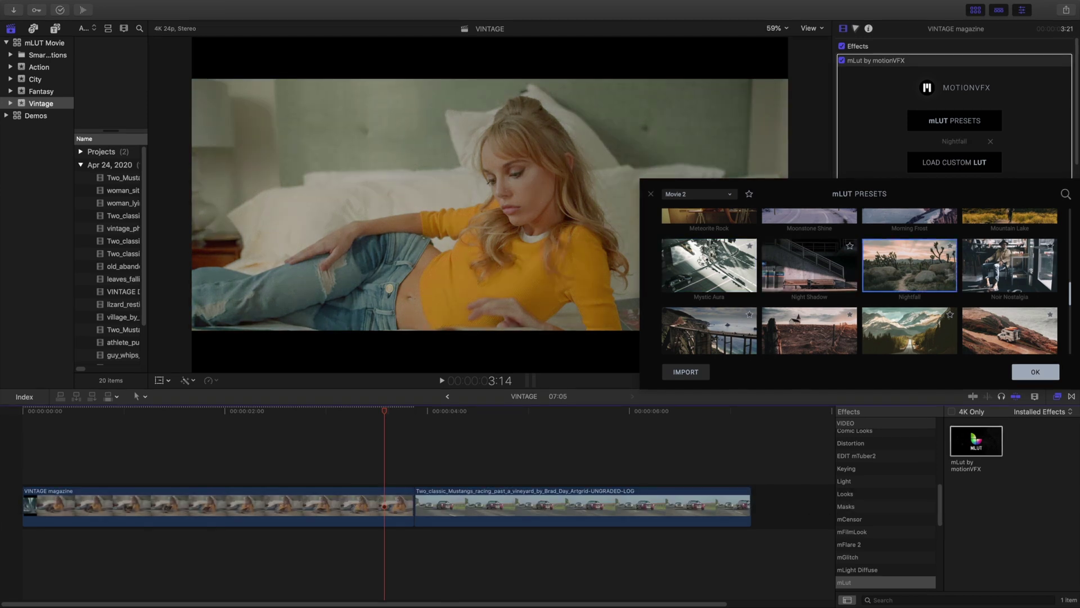
pyautogui.moveTo(1071, 287); pyautogui.dragTo(1071, 313)
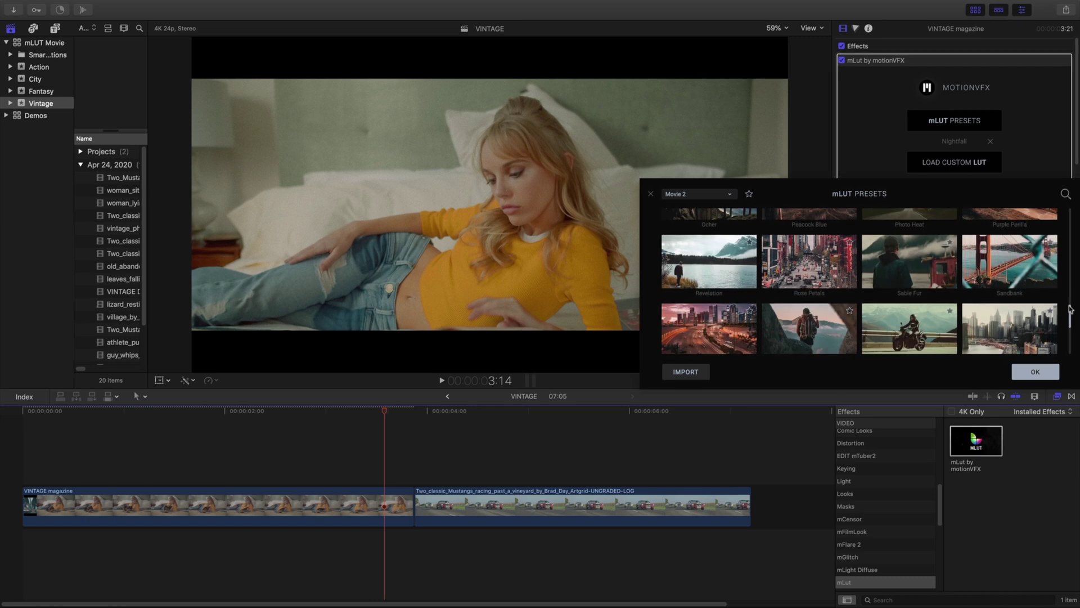
# Step: Search presets for 'Revelat', apply the Revelation LUT, and close the preset library
pyautogui.click(1066, 194)
pyautogui.write('Revelat')
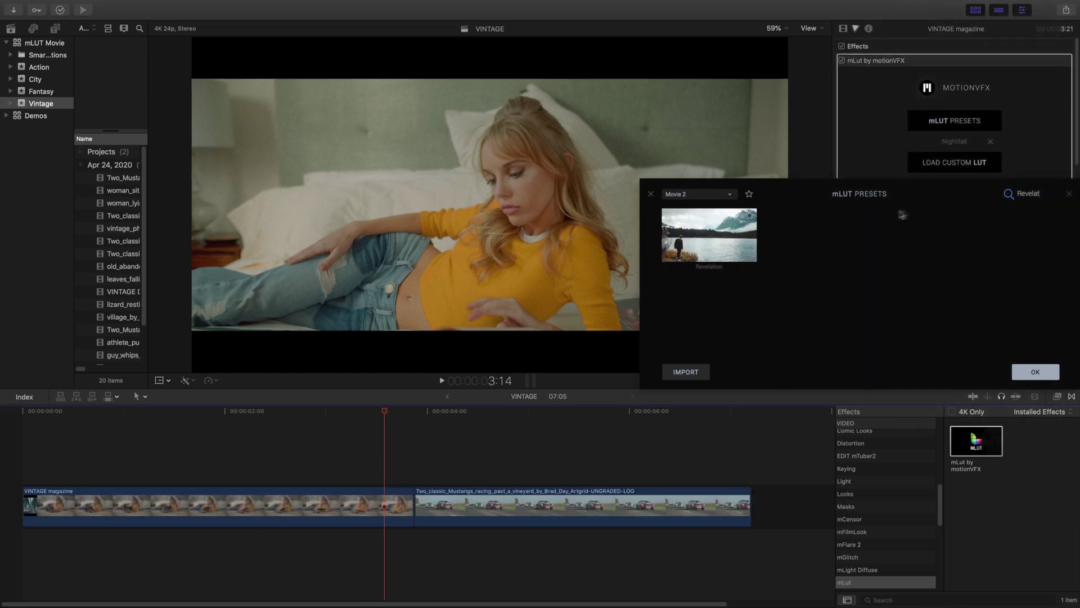
pyautogui.click(739, 239)
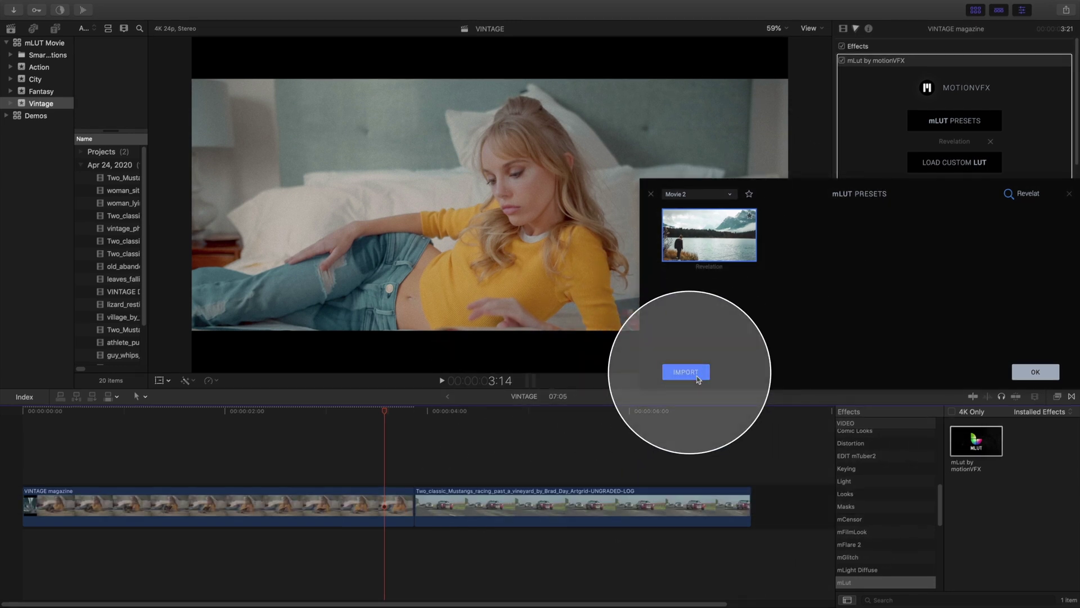
pyautogui.click(703, 377)
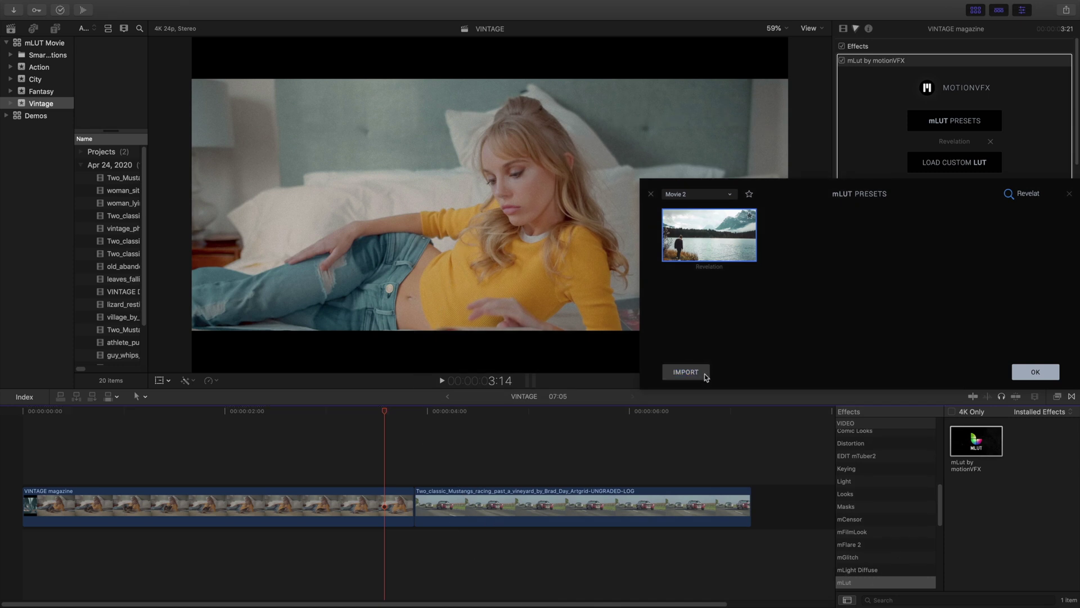
pyautogui.click(1032, 369)
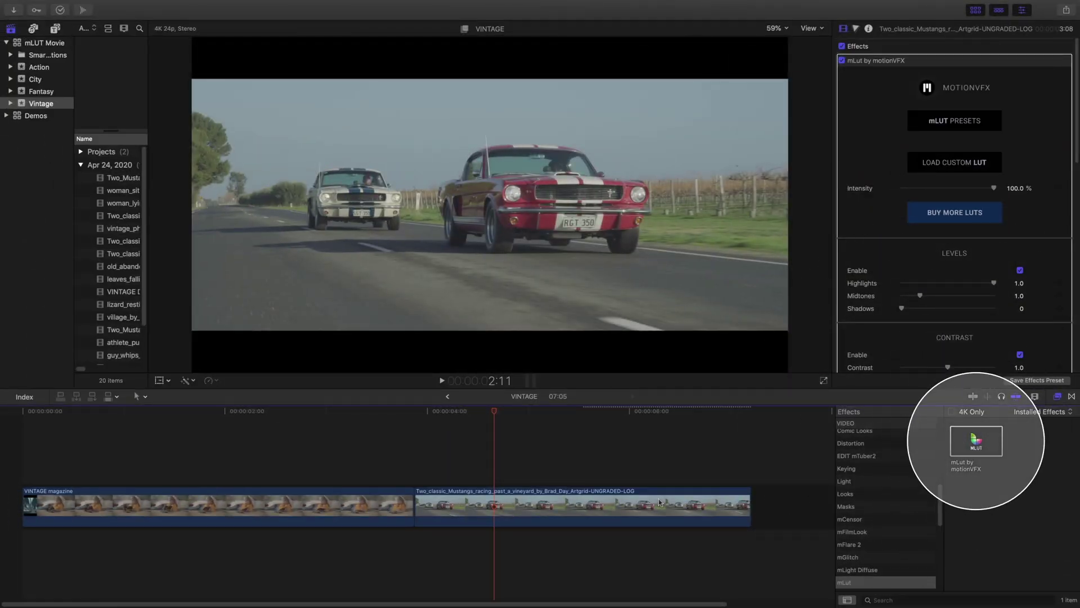
# Step: Select the Mustangs clip and set its mLut Highlights to 0.7 and Shadows to 0.16
pyautogui.click(660, 502)
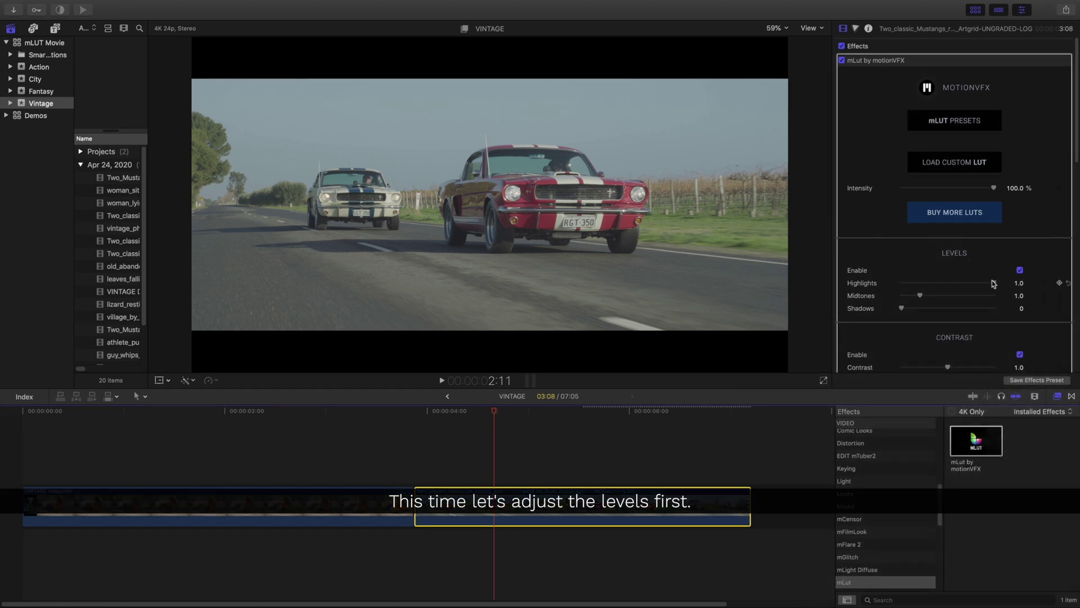
pyautogui.moveTo(994, 283); pyautogui.dragTo(964, 286)
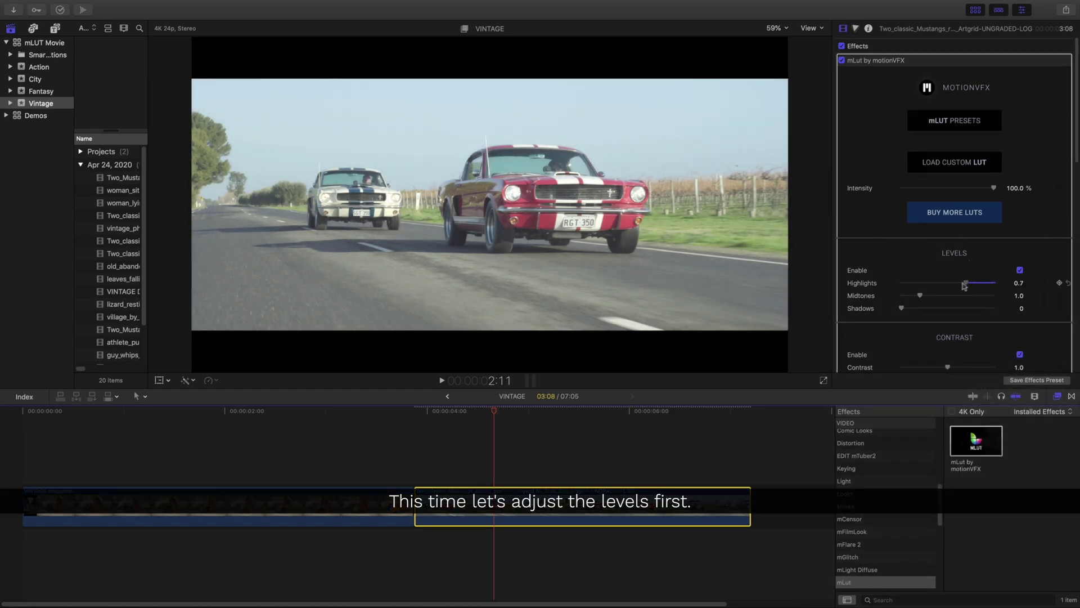
pyautogui.moveTo(902, 309); pyautogui.dragTo(941, 300)
pyautogui.scroll(-3, 906, 282)
# Step: Apply the Sandbank LUT from the Movie 2 presets to the Mustangs clip
pyautogui.click(934, 58)
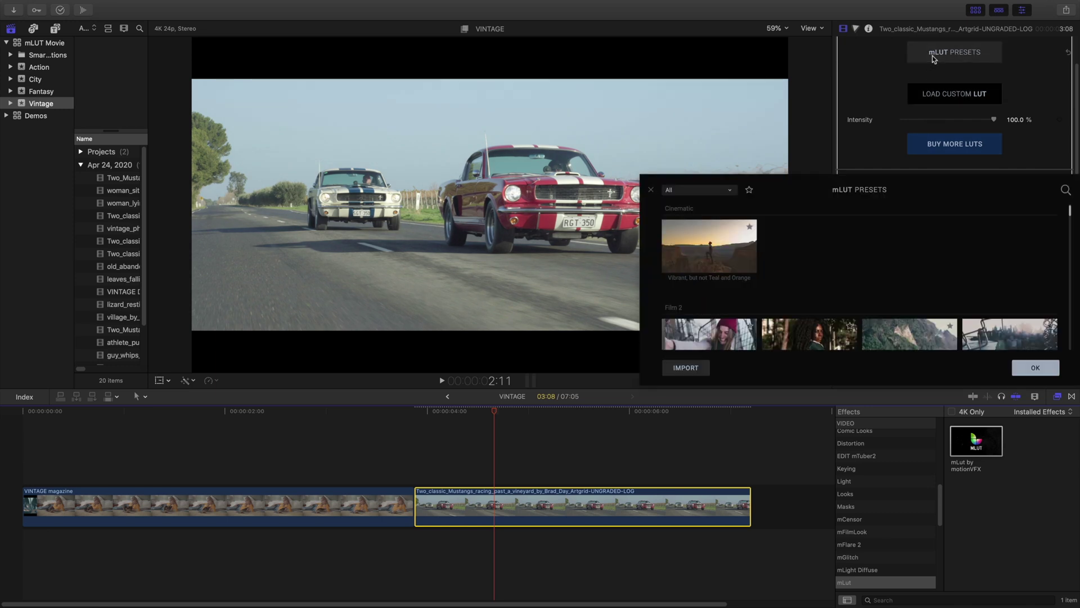
pyautogui.click(729, 190)
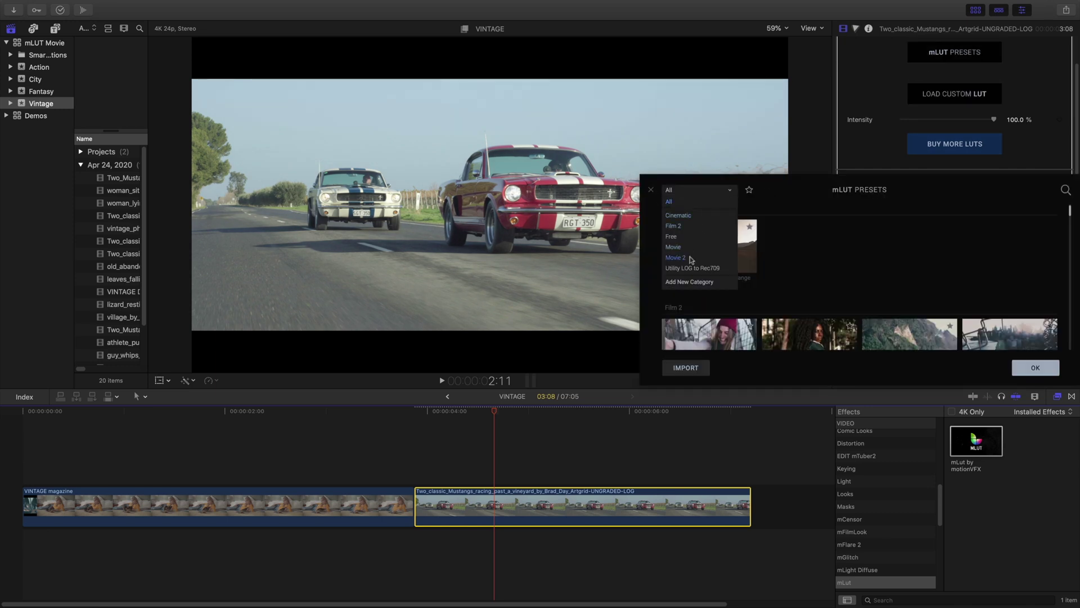
pyautogui.click(677, 258)
pyautogui.scroll(-15, 865, 276)
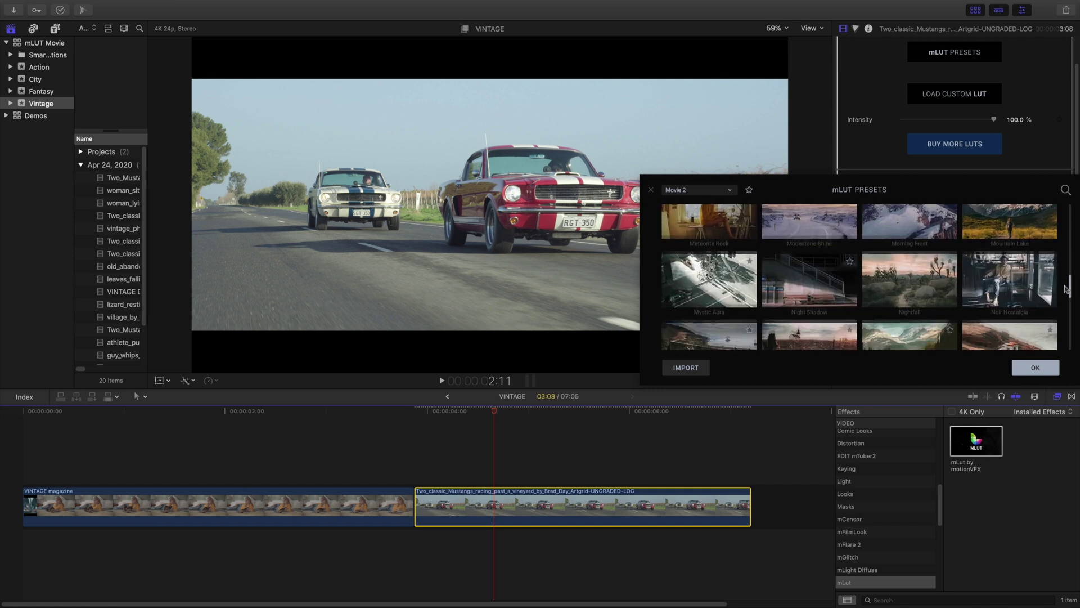
pyautogui.click(1010, 281)
pyautogui.click(1031, 368)
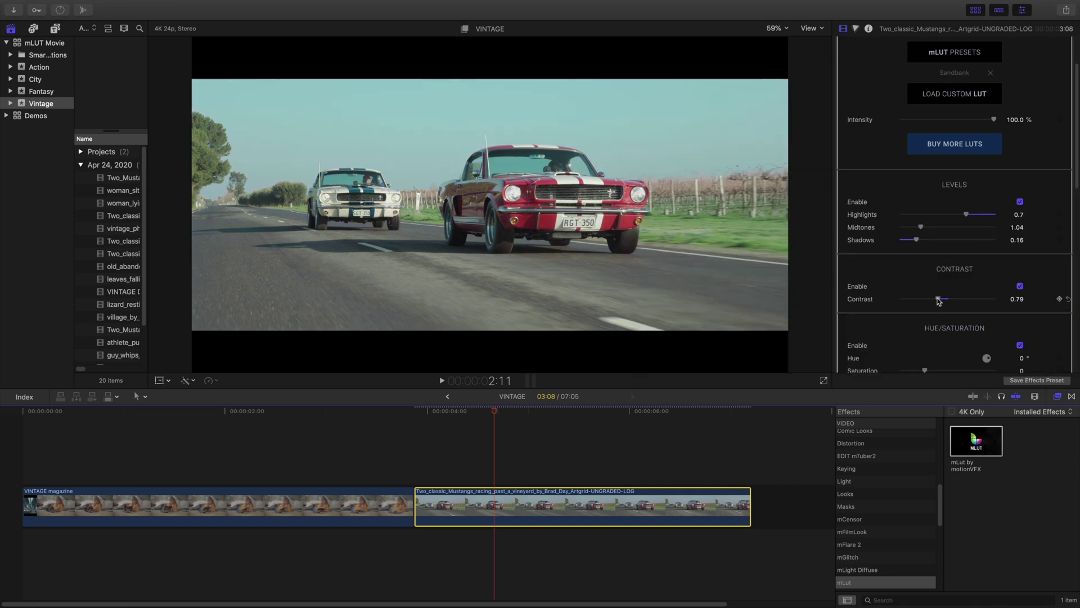
# Step: Fine-tune the Sandbank grade's contrast, midtones and shadows
pyautogui.moveTo(938, 299); pyautogui.dragTo(933, 298)
pyautogui.moveTo(920, 227); pyautogui.dragTo(962, 215)
pyautogui.scroll(3, 861, 217)
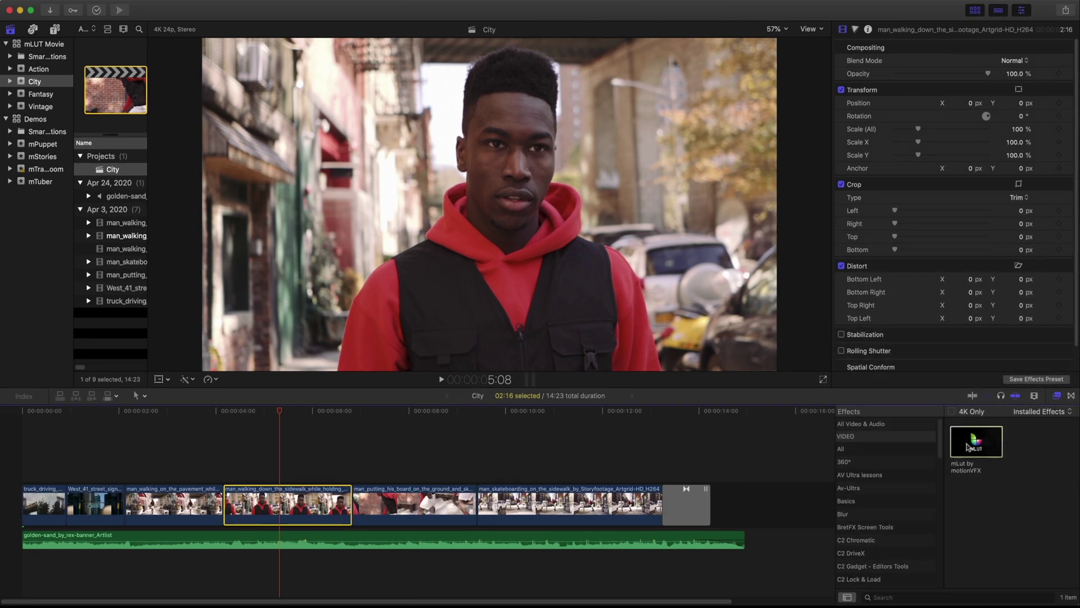
# Step: Drop mLut onto the walking-man sidewalk clip and open its mLUT Presets library
pyautogui.moveTo(967, 448); pyautogui.dragTo(304, 501)
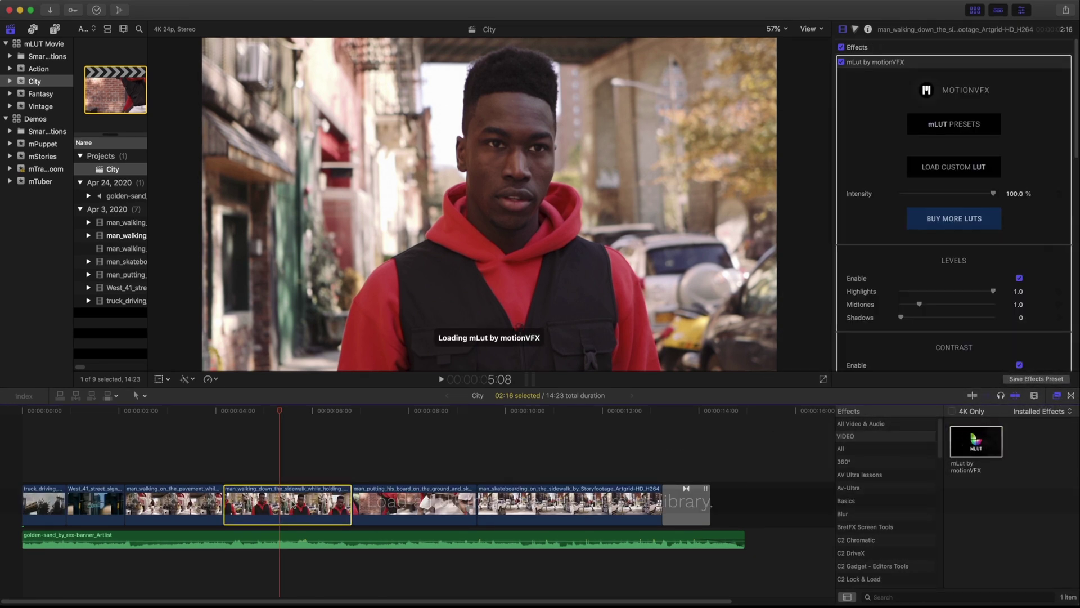
pyautogui.click(954, 124)
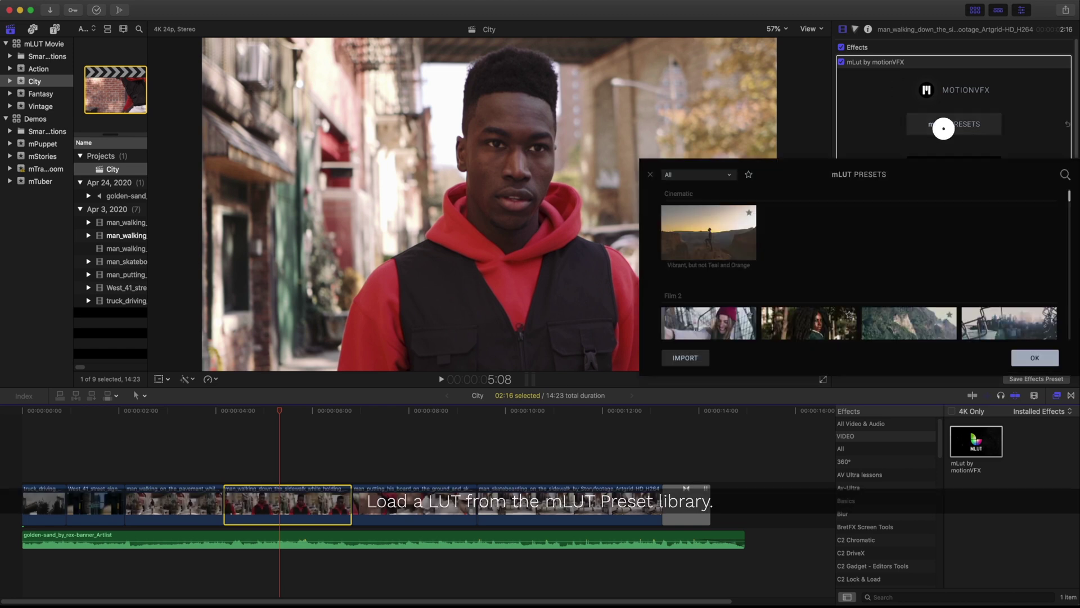
# Step: Filter the mLUT presets to Movie 2 and grade the walking-man clip with Action Hero
pyautogui.click(730, 175)
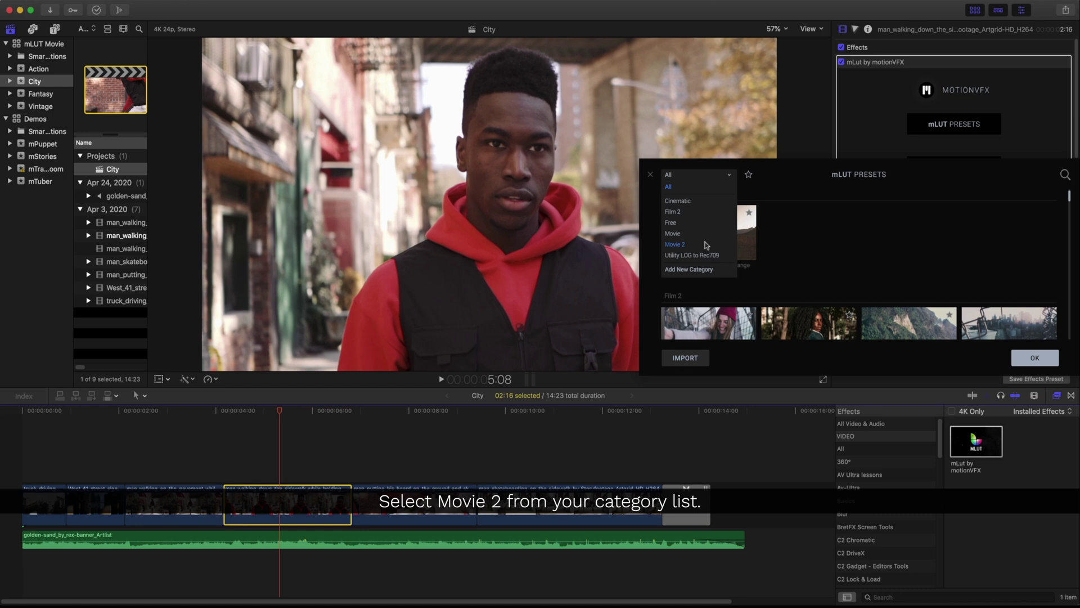
pyautogui.click(707, 245)
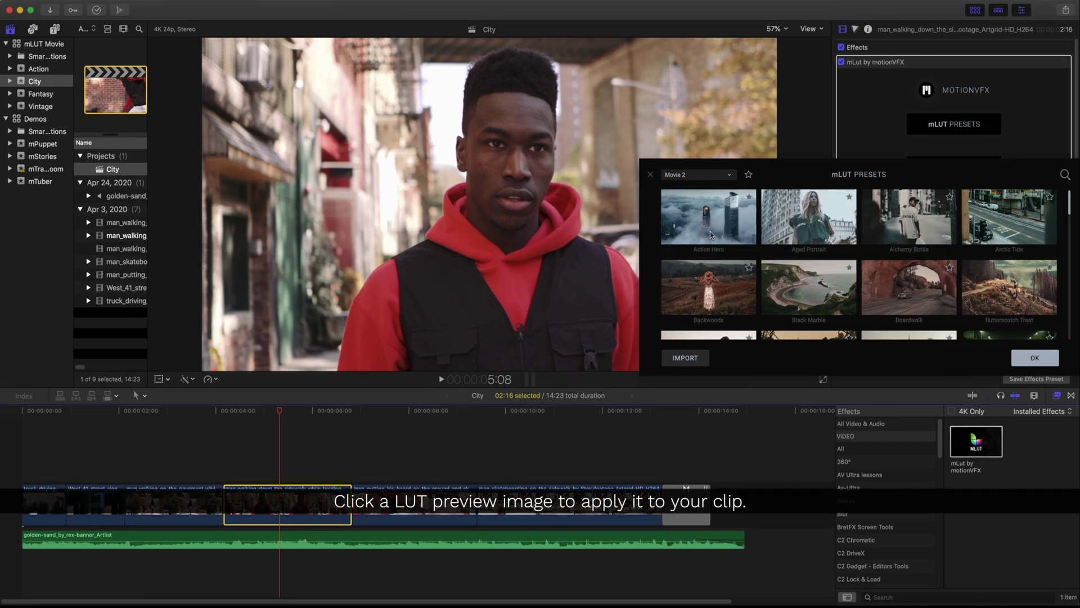
pyautogui.click(711, 231)
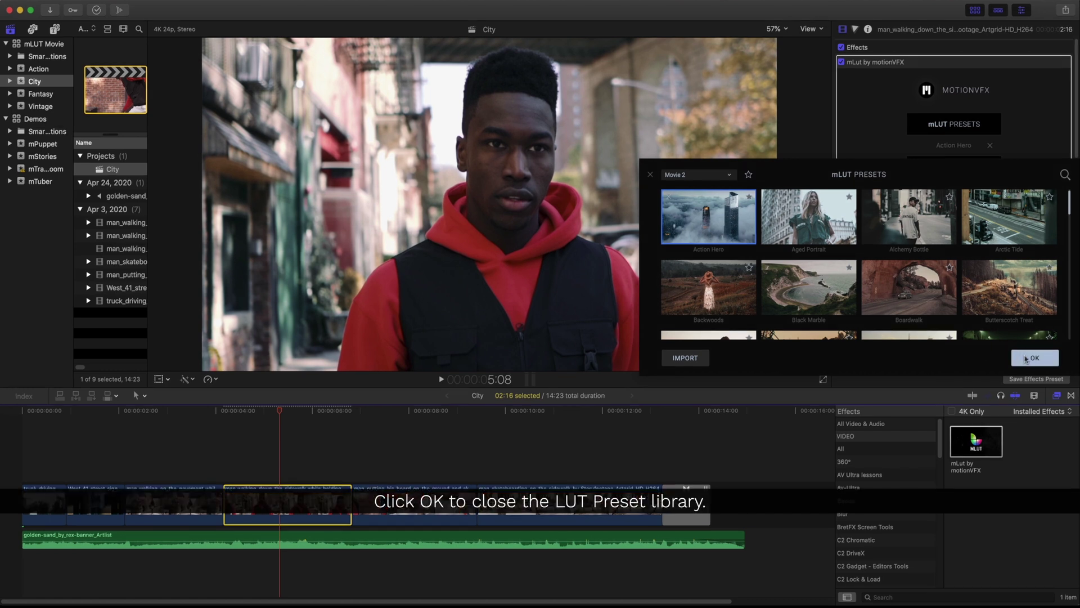
# Step: Set the mLut levels to Highlights 0.88, Midtones 1.87 and Shadows 0.23
pyautogui.click(1026, 359)
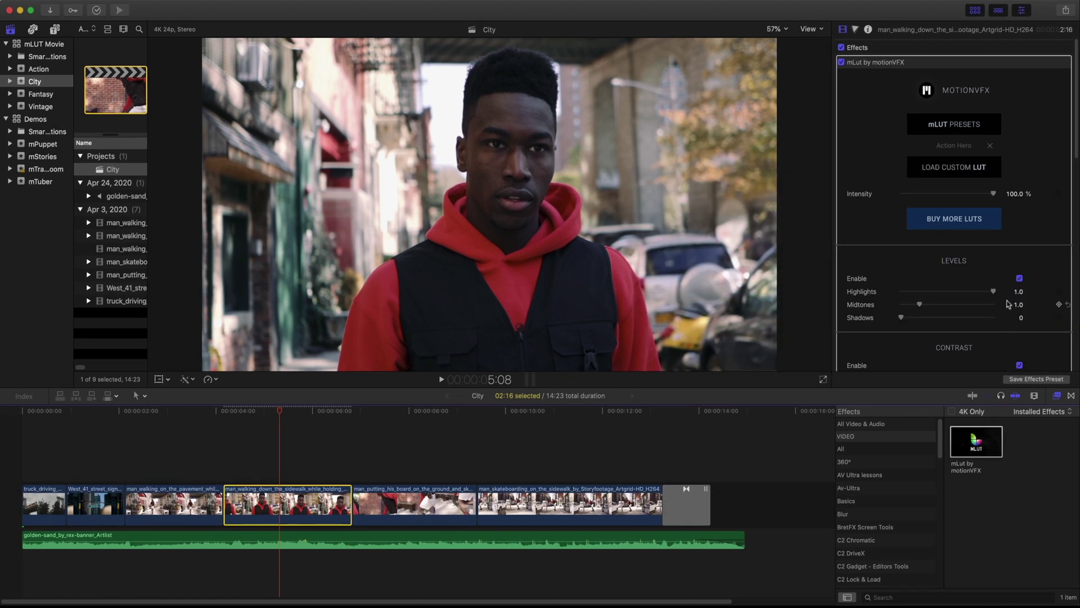
pyautogui.moveTo(993, 292); pyautogui.dragTo(983, 291)
pyautogui.moveTo(920, 304); pyautogui.dragTo(936, 304)
pyautogui.moveTo(901, 317); pyautogui.dragTo(922, 317)
# Step: Set Contrast 0.65 and Saturation 0.16, then toggle mLut off and on to compare
pyautogui.scroll(-5, 956, 253)
pyautogui.moveTo(957, 242); pyautogui.dragTo(931, 242)
pyautogui.moveTo(956, 316); pyautogui.dragTo(928, 318)
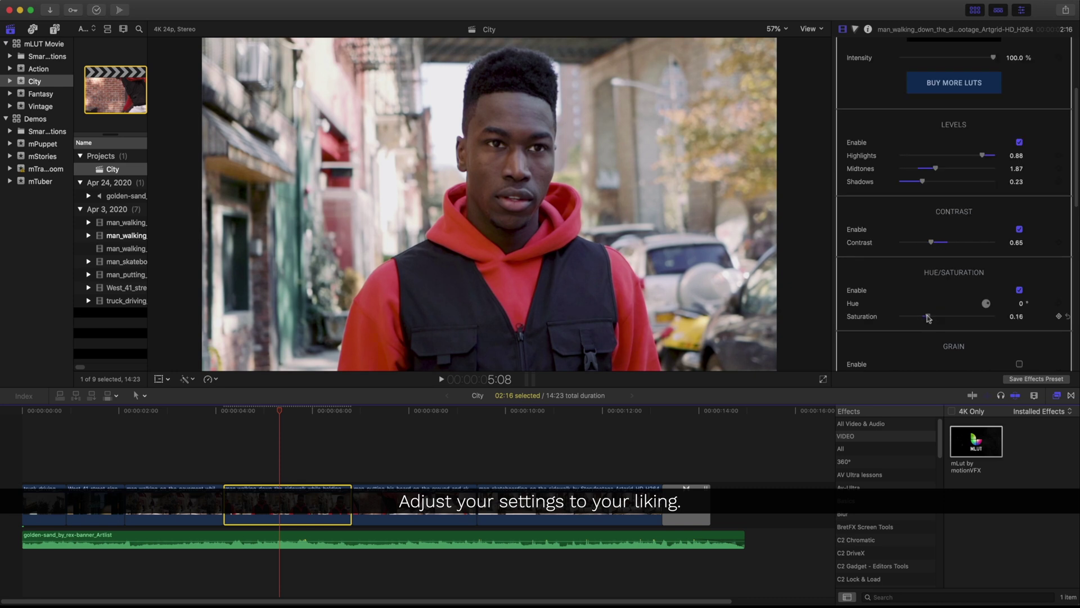
pyautogui.scroll(-5, 906, 291)
pyautogui.scroll(10, 863, 83)
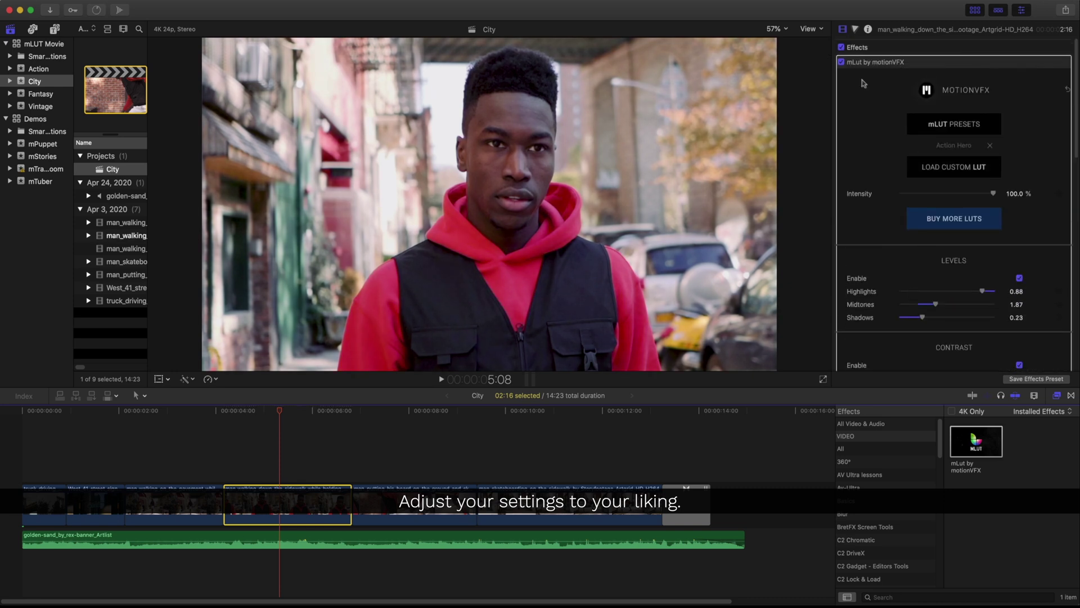
pyautogui.click(842, 61)
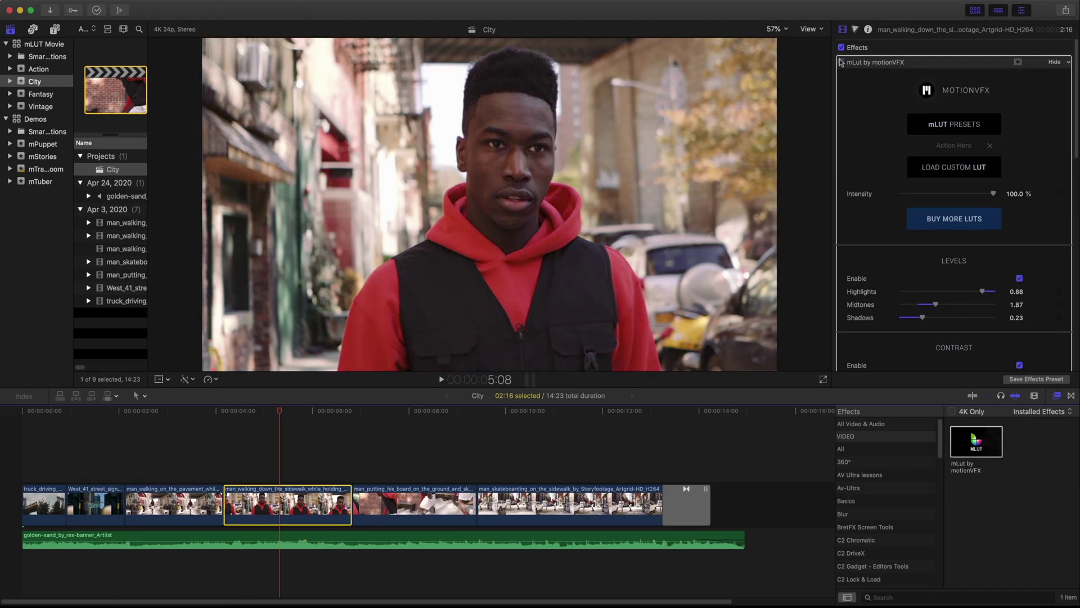
pyautogui.click(842, 62)
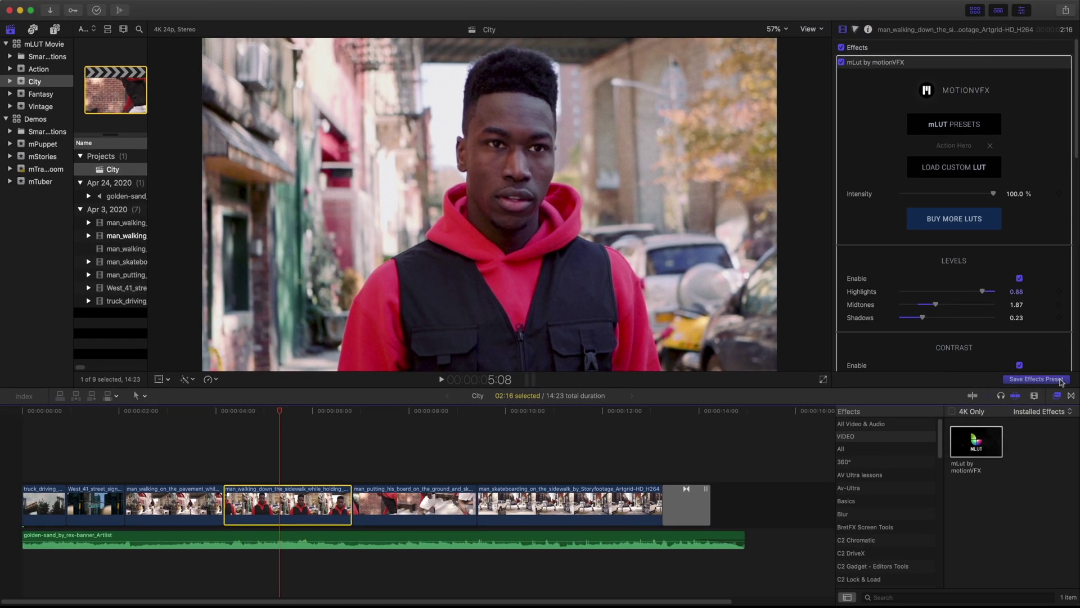
# Step: Save the mLut grade as effects preset 'City LUT' in a new 'mLUT CITY' category
pyautogui.click(1060, 380)
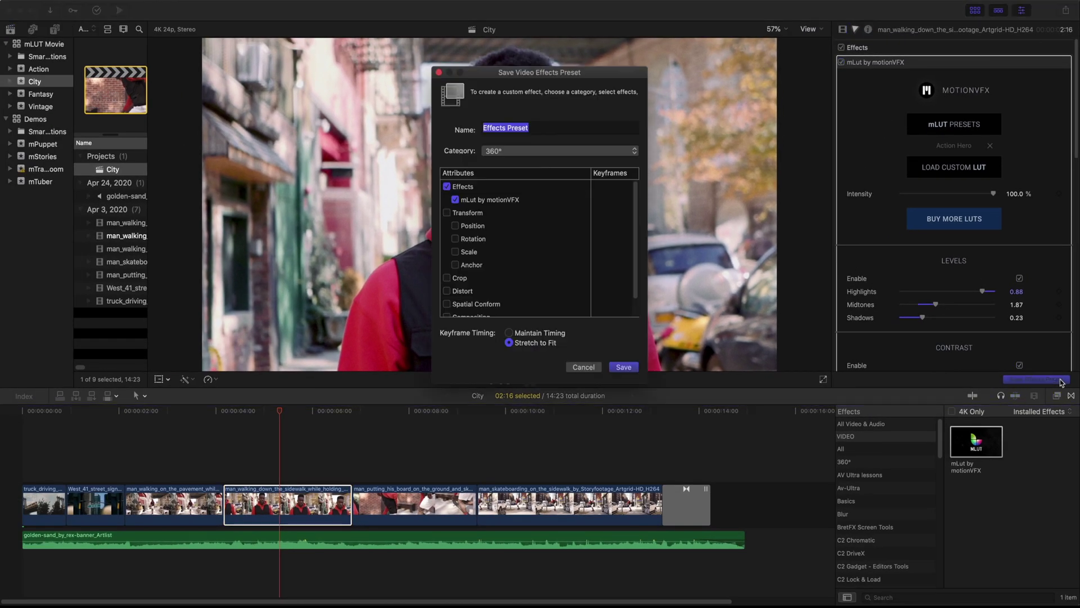
pyautogui.click(502, 152)
pyautogui.click(506, 571)
pyautogui.write('mLUT CITY')
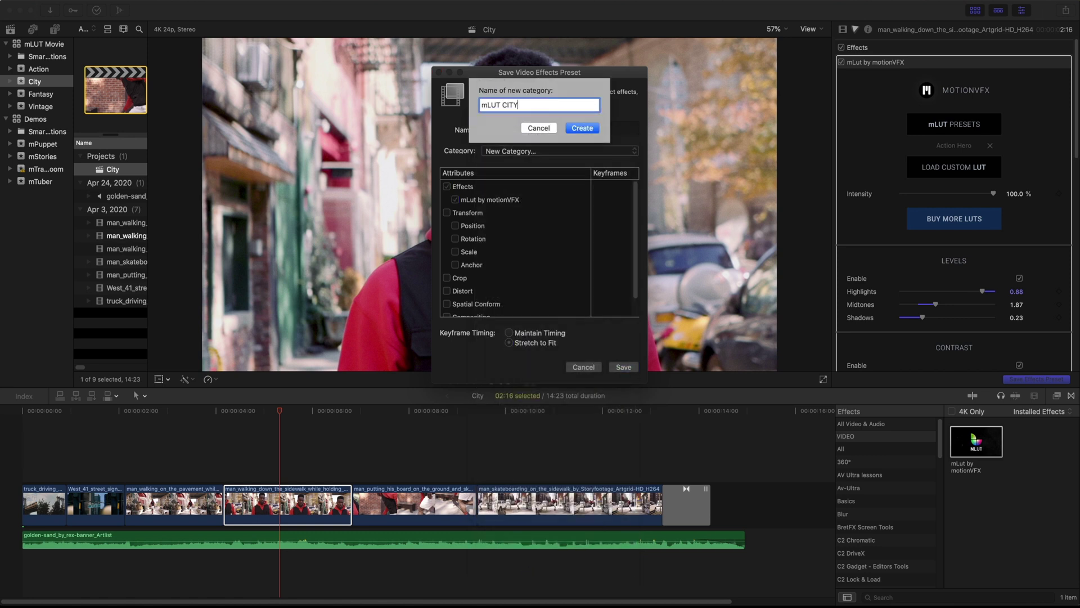
pyautogui.press('Return')
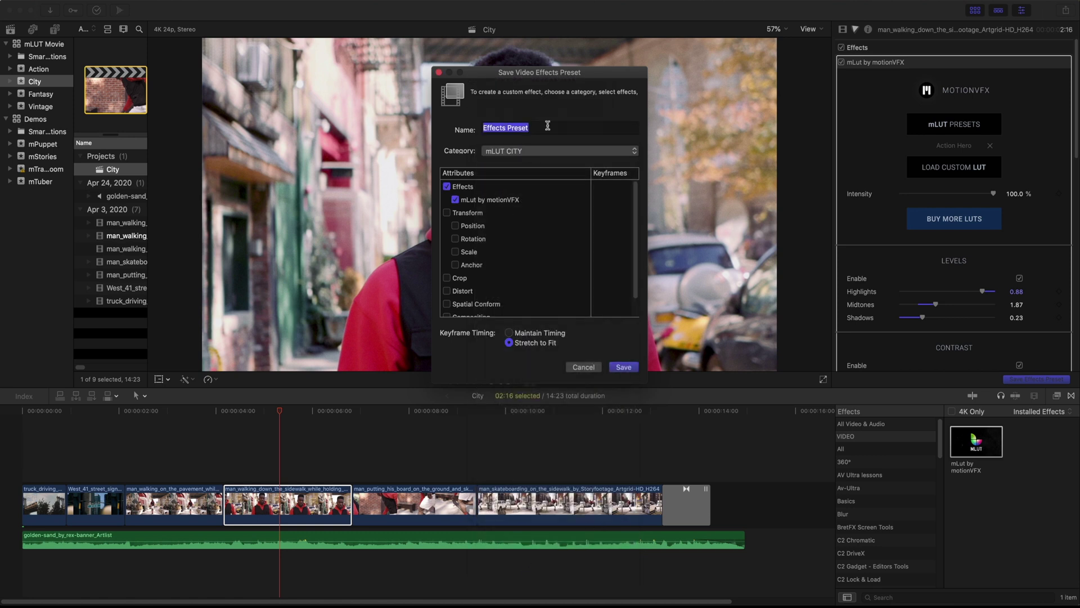
pyautogui.write('City LUT')
pyautogui.press('Return')
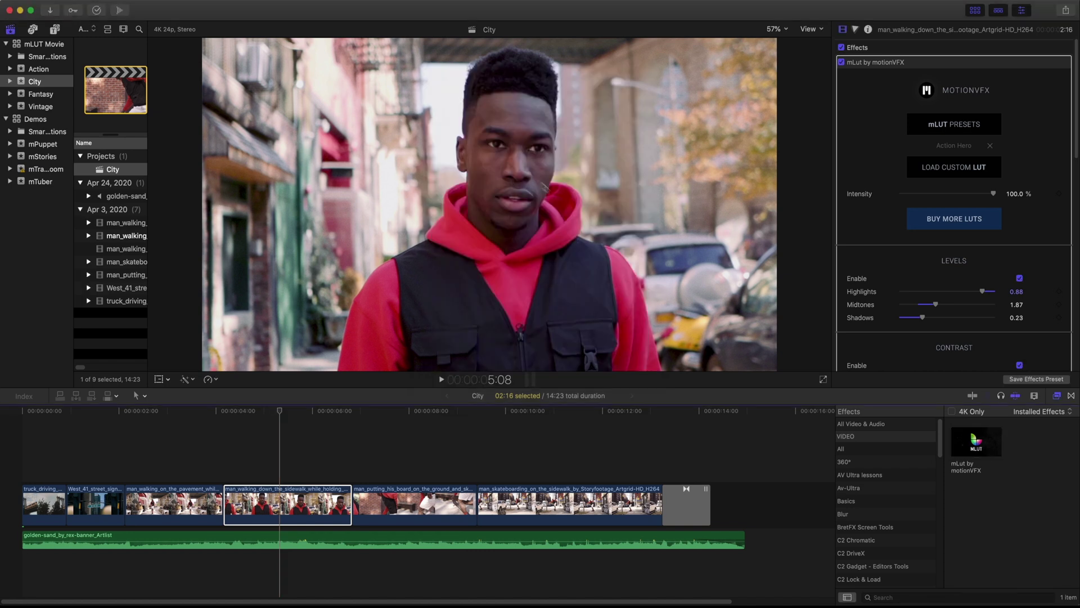
# Step: Show the mLUT CITY presets in the Effects browser and clear the clip selection
pyautogui.moveTo(942, 433); pyautogui.dragTo(943, 491)
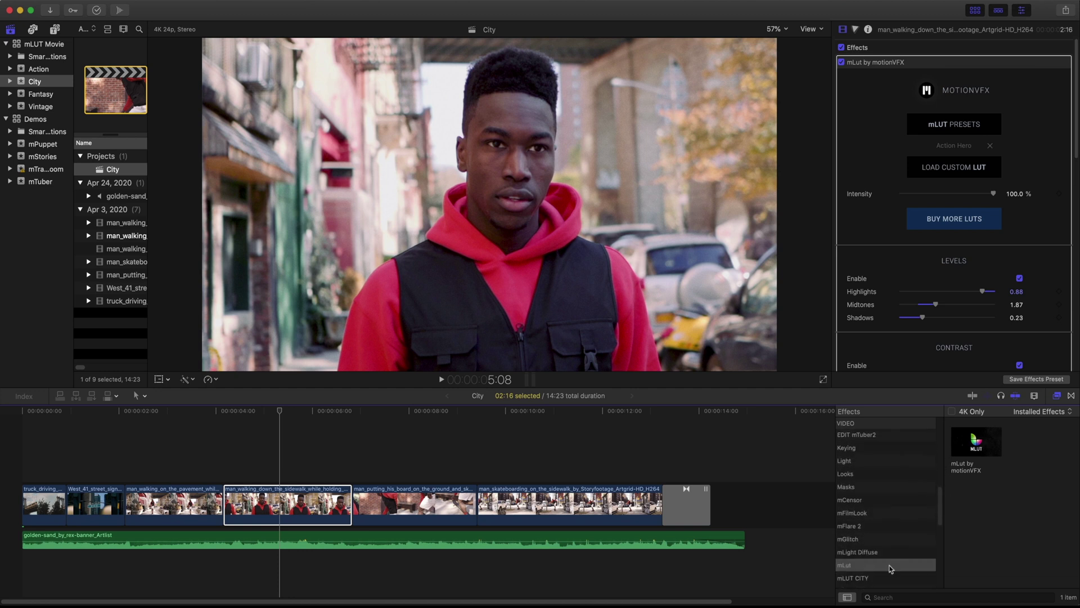
pyautogui.click(891, 579)
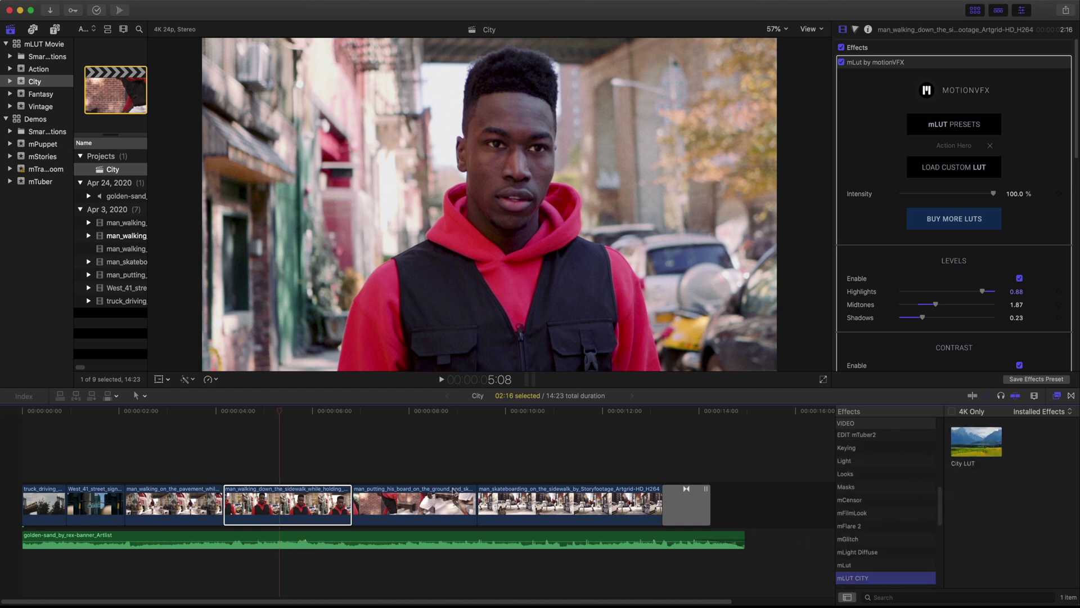
pyautogui.click(453, 491)
pyautogui.moveTo(371, 412); pyautogui.dragTo(436, 509)
# Step: Apply City LUT to the first three clips plus the board-down and skateboarding clips
pyautogui.click(188, 472)
pyautogui.click(99, 473)
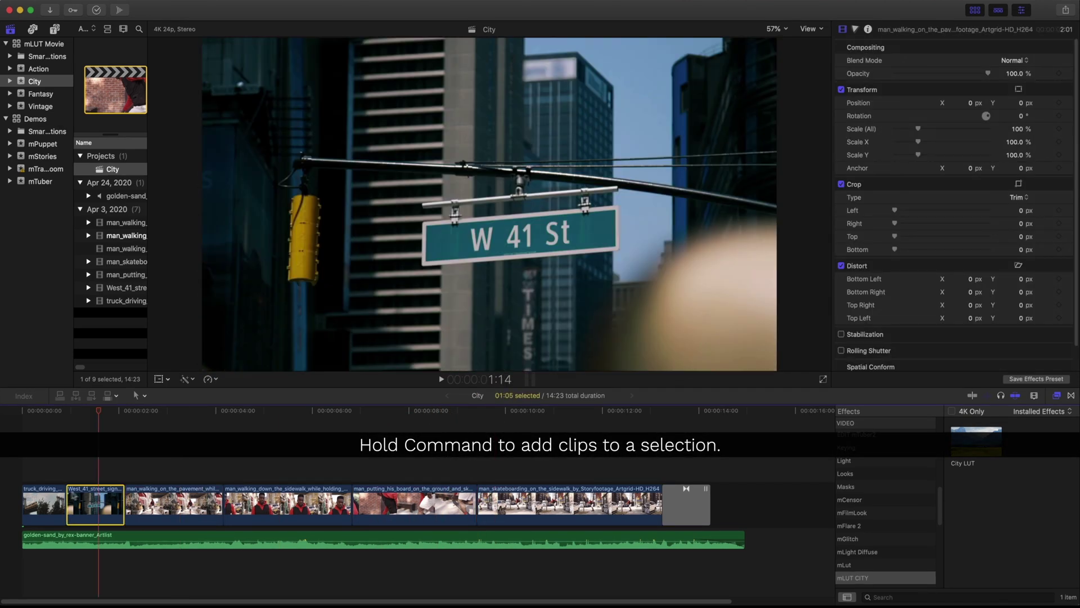
pyautogui.moveTo(50, 459); pyautogui.dragTo(190, 513)
pyautogui.keyDown('super'); pyautogui.click(416, 504); pyautogui.keyUp('super')
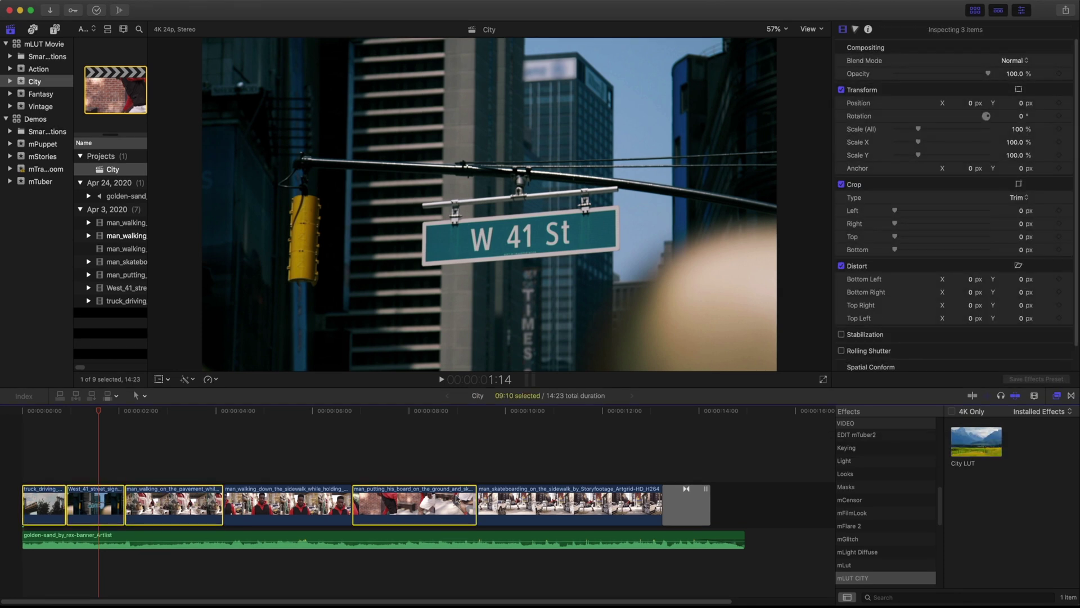
pyautogui.keyDown('super'); pyautogui.click(569, 502); pyautogui.keyUp('super')
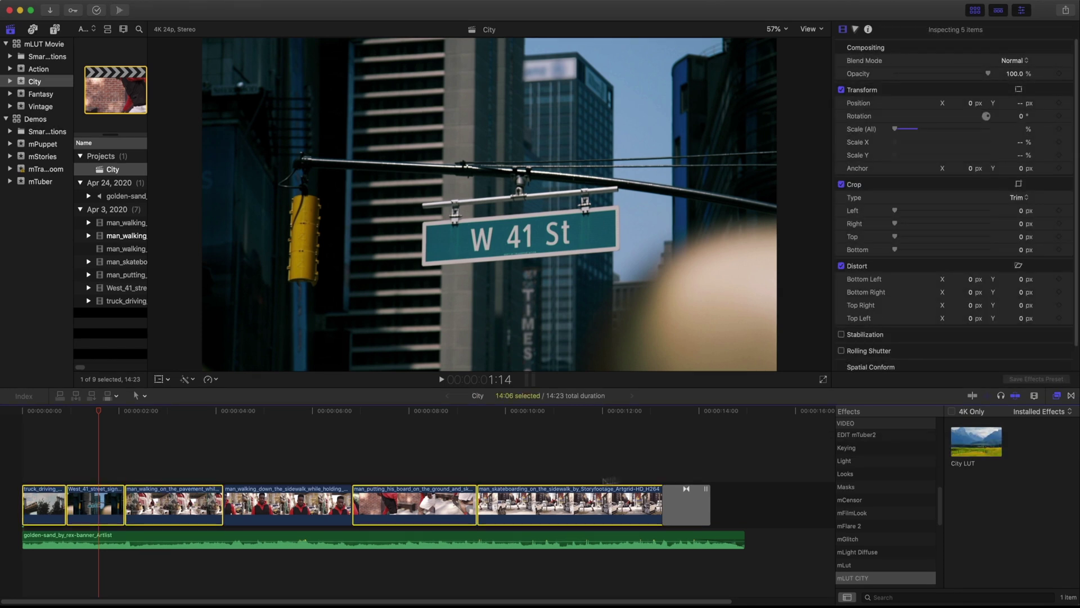
pyautogui.doubleClick(977, 443)
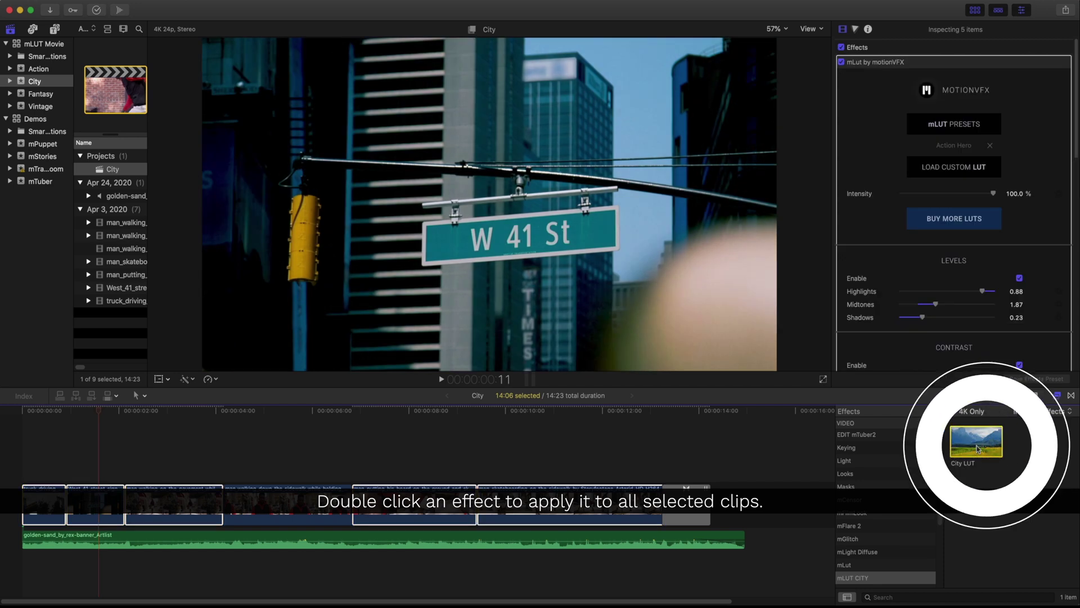
# Step: Compare the truck-driving clip's grade with mLut off and on, then select the skateboarding clip
pyautogui.click(47, 504)
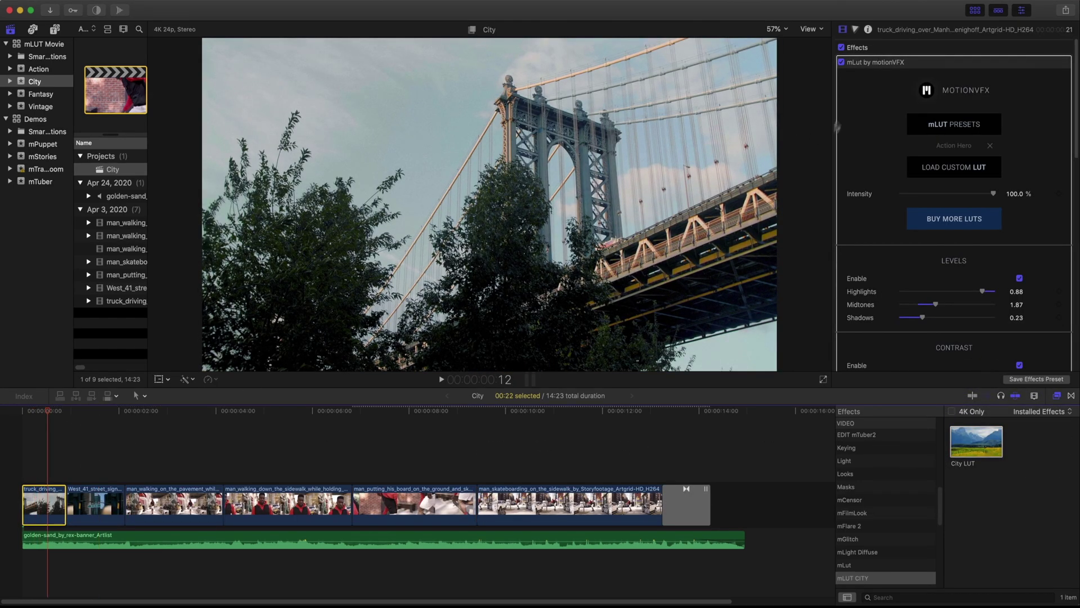
pyautogui.click(842, 62)
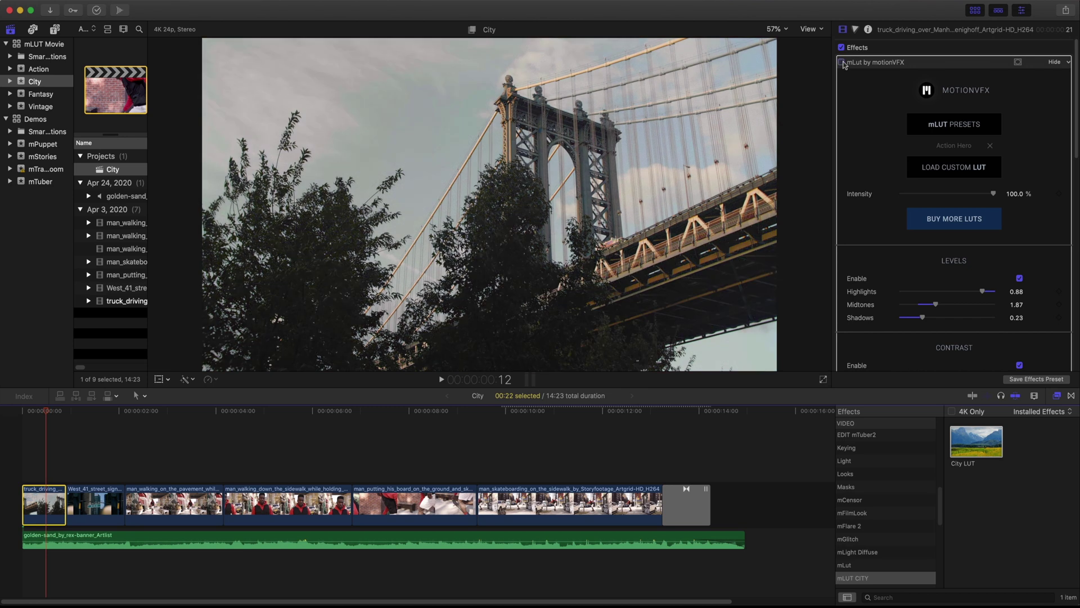
pyautogui.click(842, 62)
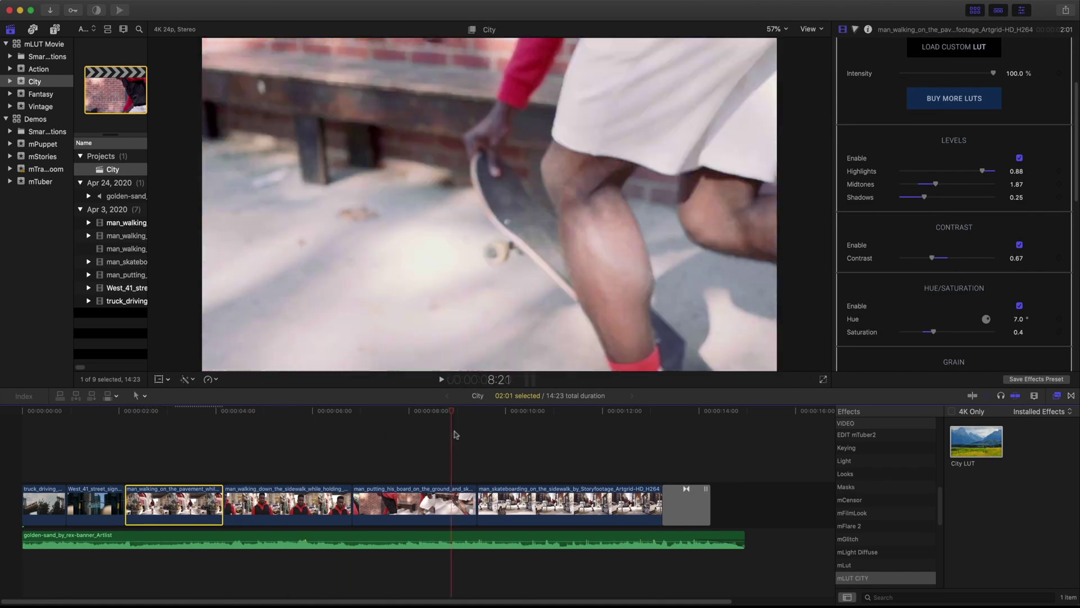
pyautogui.click(570, 497)
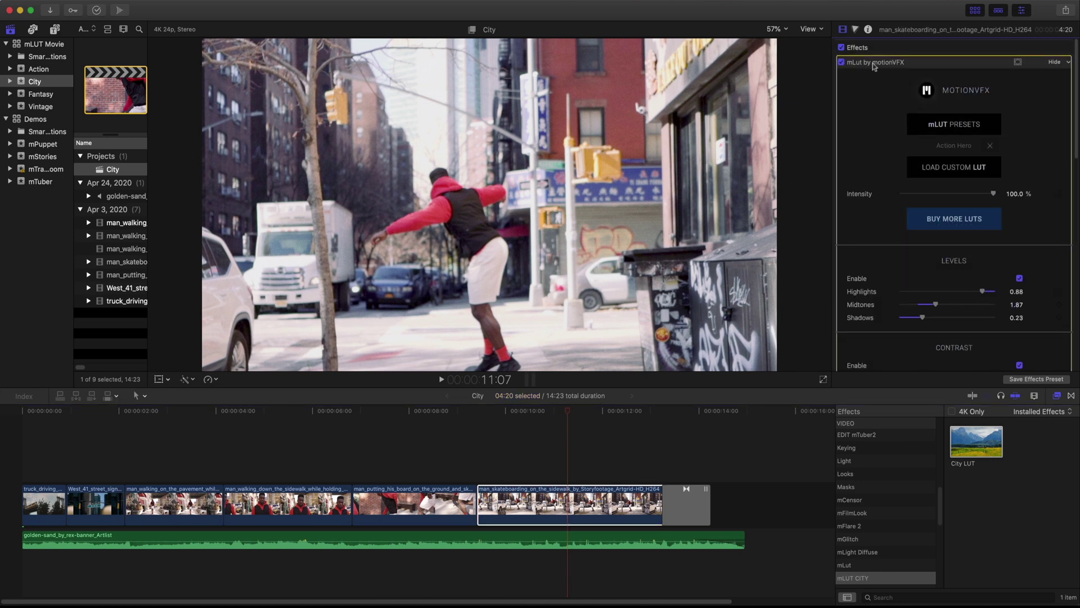
# Step: Add mFilmLook at default settings to the skateboarding clip and bring its LUT section into view
pyautogui.scroll(-10, 873, 71)
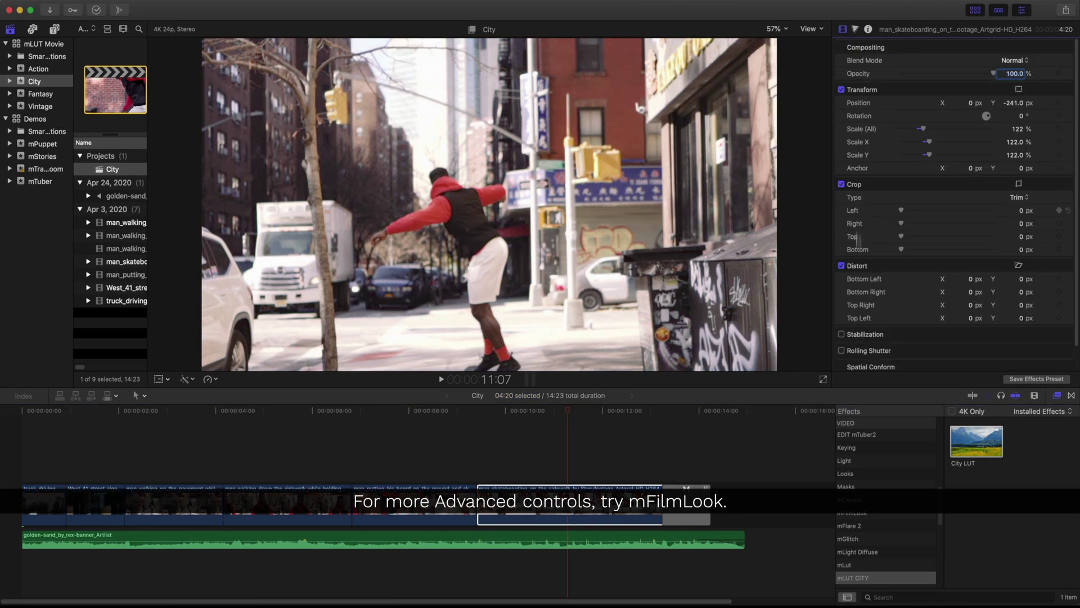
pyautogui.click(881, 513)
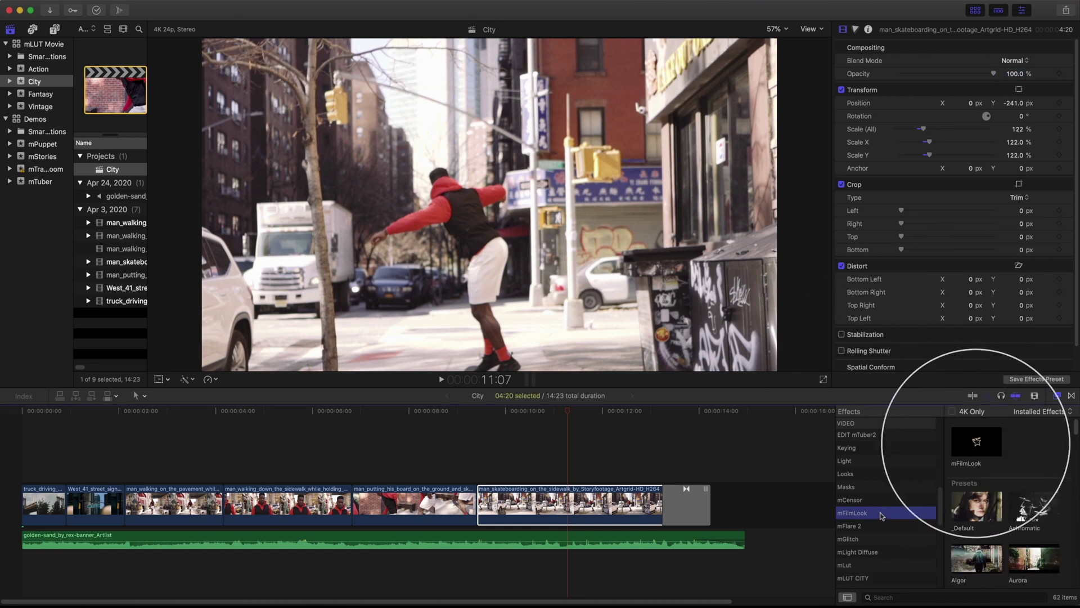
pyautogui.moveTo(977, 443); pyautogui.dragTo(554, 501)
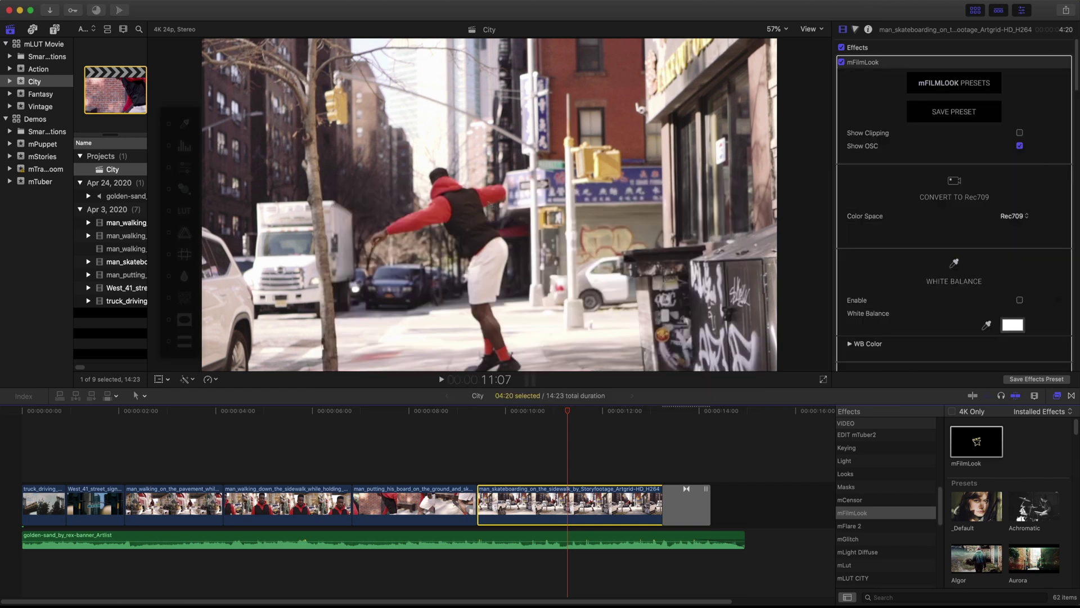
pyautogui.moveTo(1076, 90); pyautogui.dragTo(1008, 197)
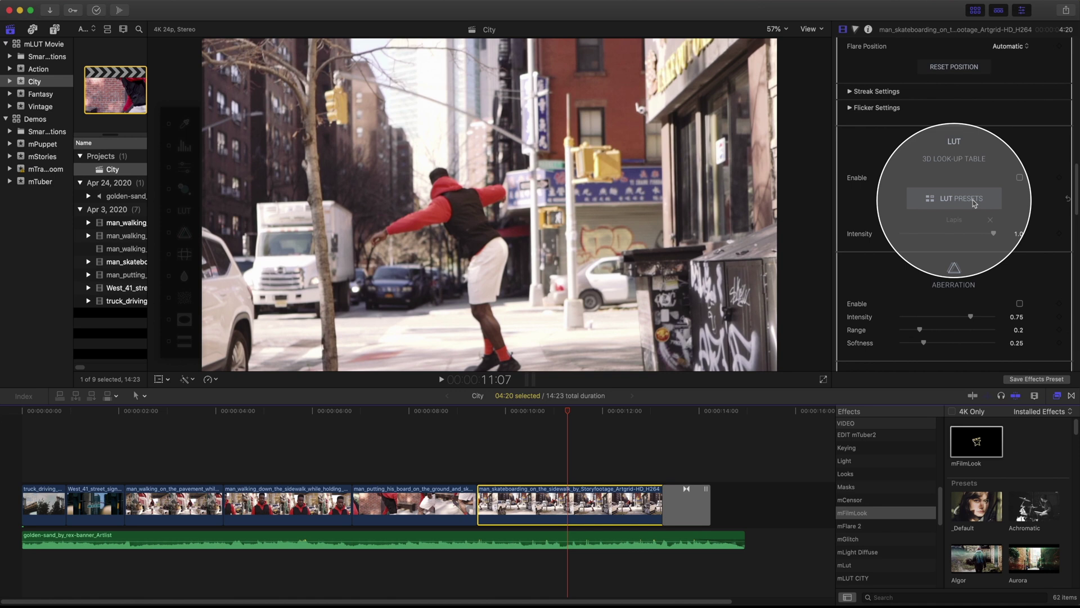
# Step: Import the mLUT library into mFilmLook's LUT presets
pyautogui.click(975, 200)
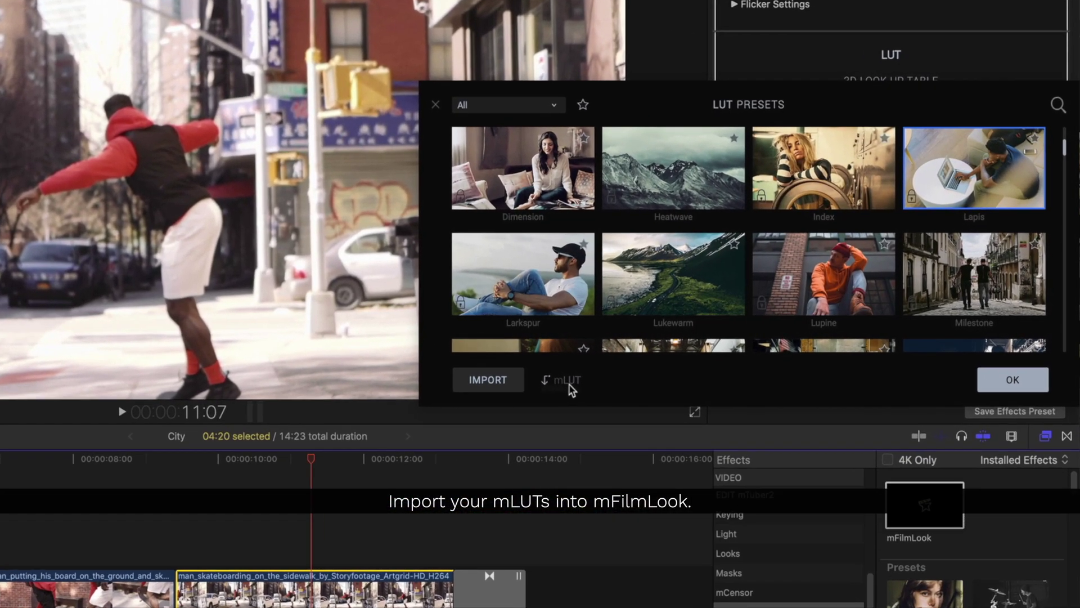
pyautogui.click(569, 384)
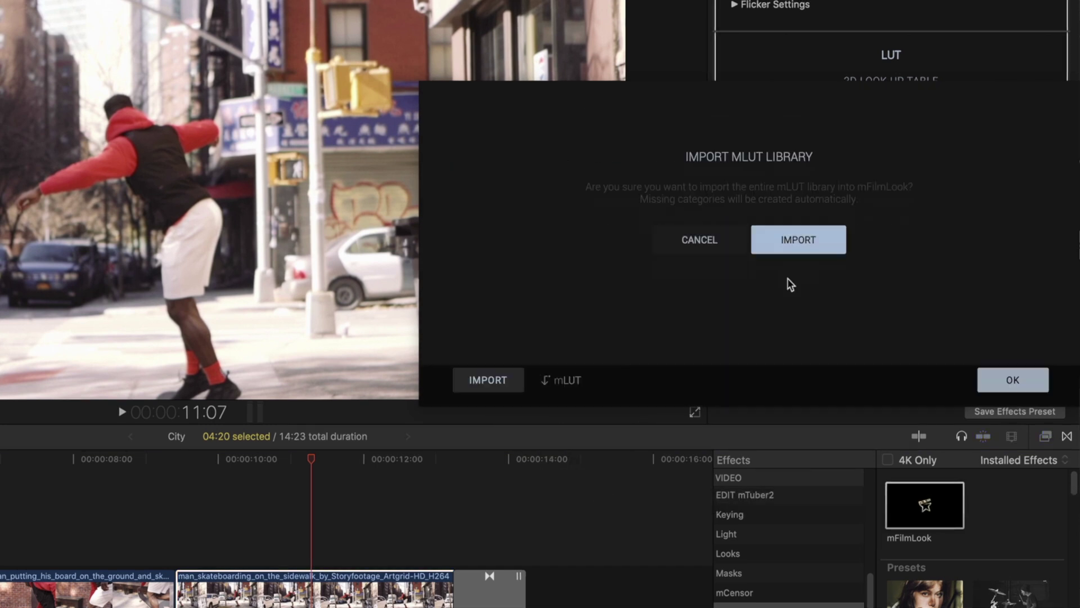
pyautogui.click(791, 282)
# Step: Load the Action Hero LUT from the Movie 2 category, found by searching 'Action'
pyautogui.click(556, 107)
pyautogui.click(473, 242)
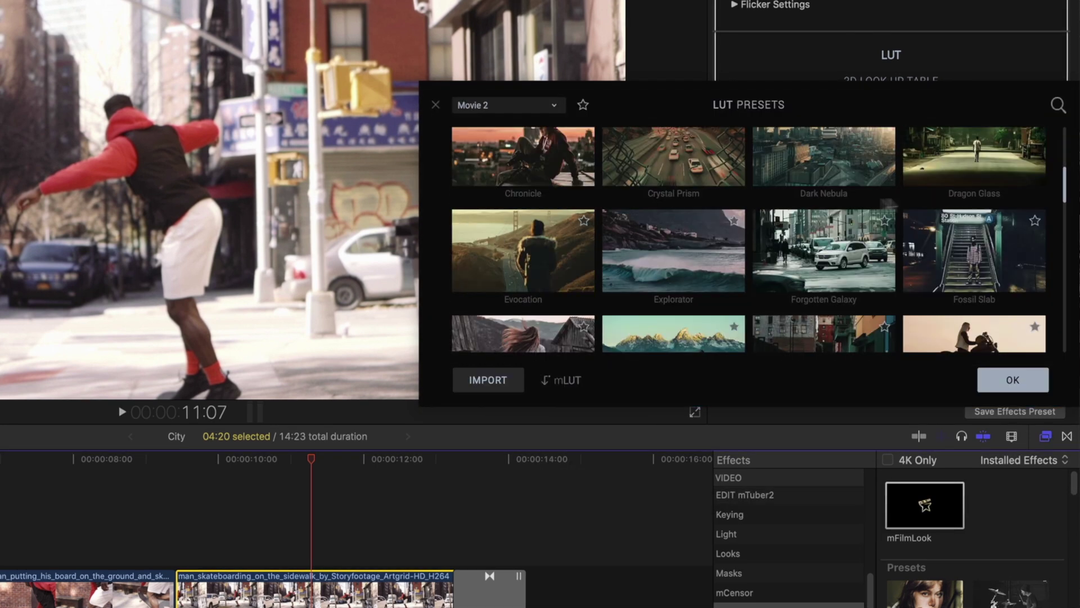
pyautogui.scroll(5, 1066, 194)
pyautogui.click(1058, 105)
pyautogui.write('Action')
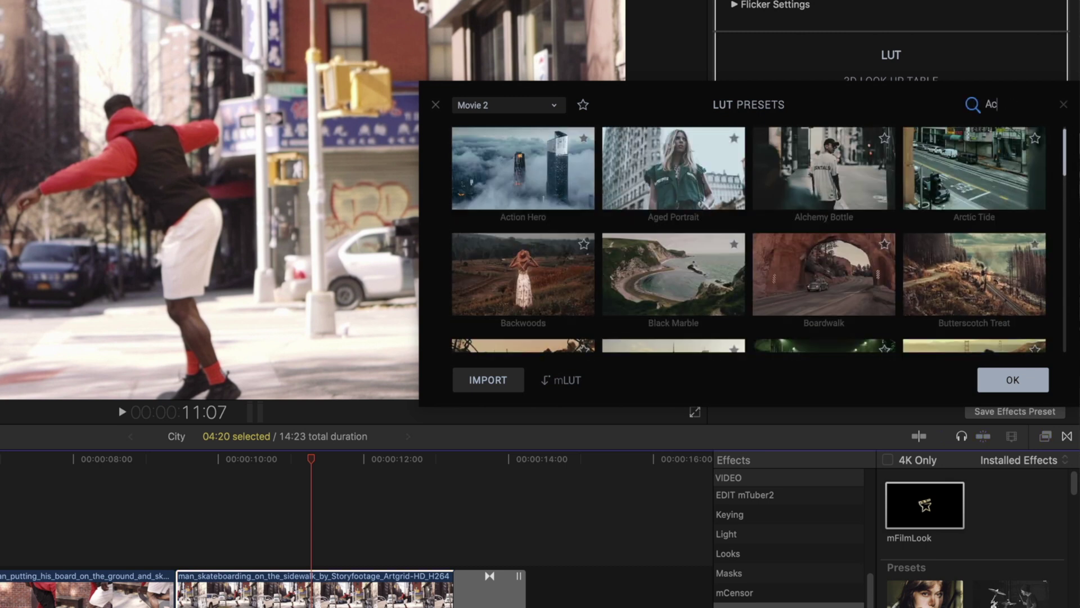
pyautogui.click(582, 171)
pyautogui.click(1013, 380)
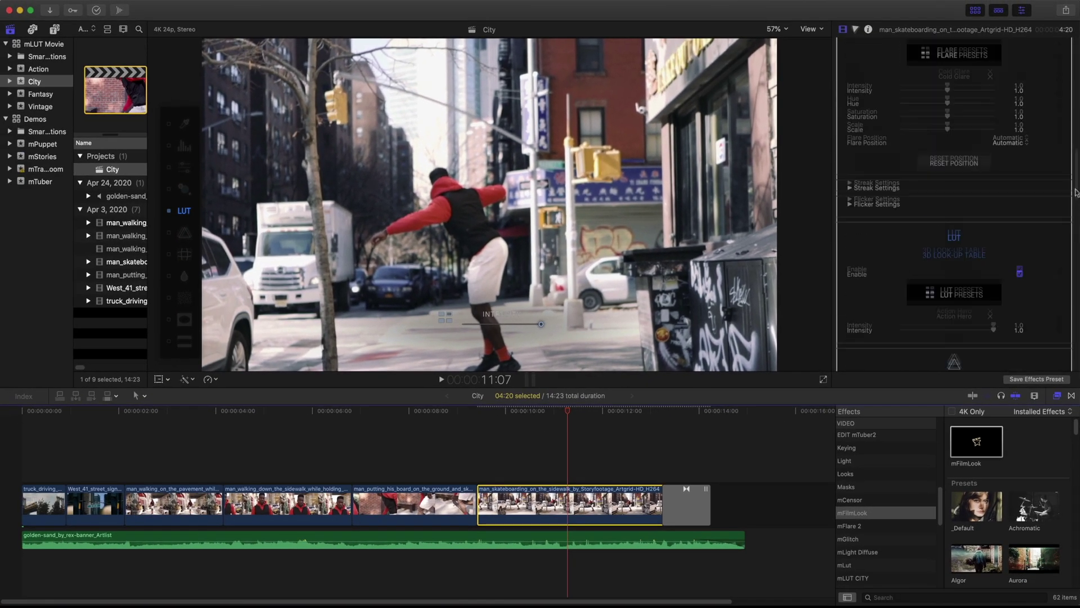
# Step: Enable mFilmLook's White Balance and set its colour to pure white
pyautogui.scroll(10, 1069, 169)
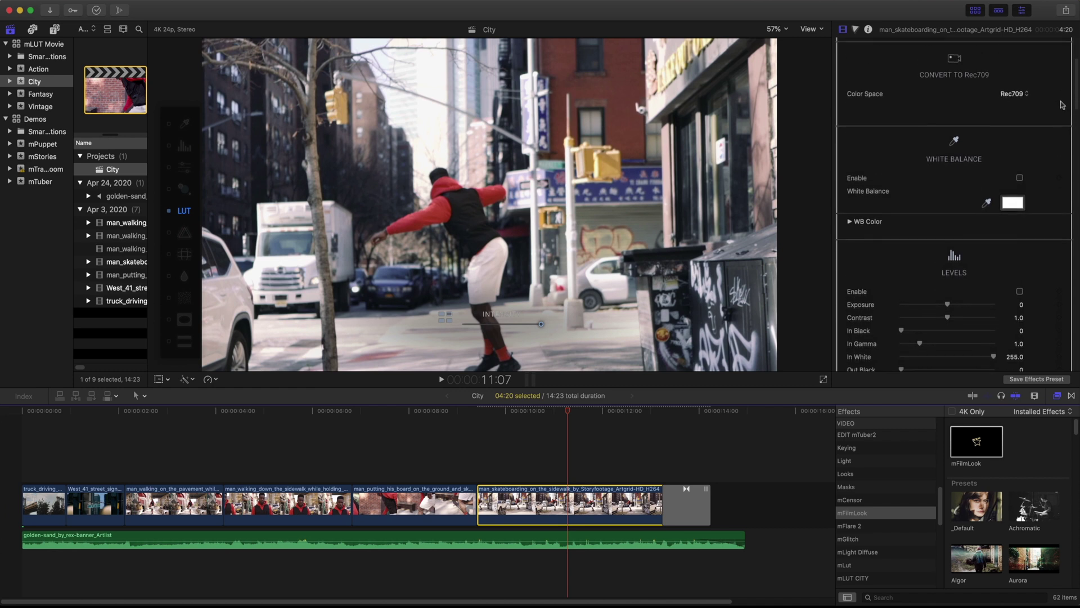
pyautogui.scroll(2, 1062, 99)
pyautogui.click(1019, 238)
pyautogui.click(1013, 263)
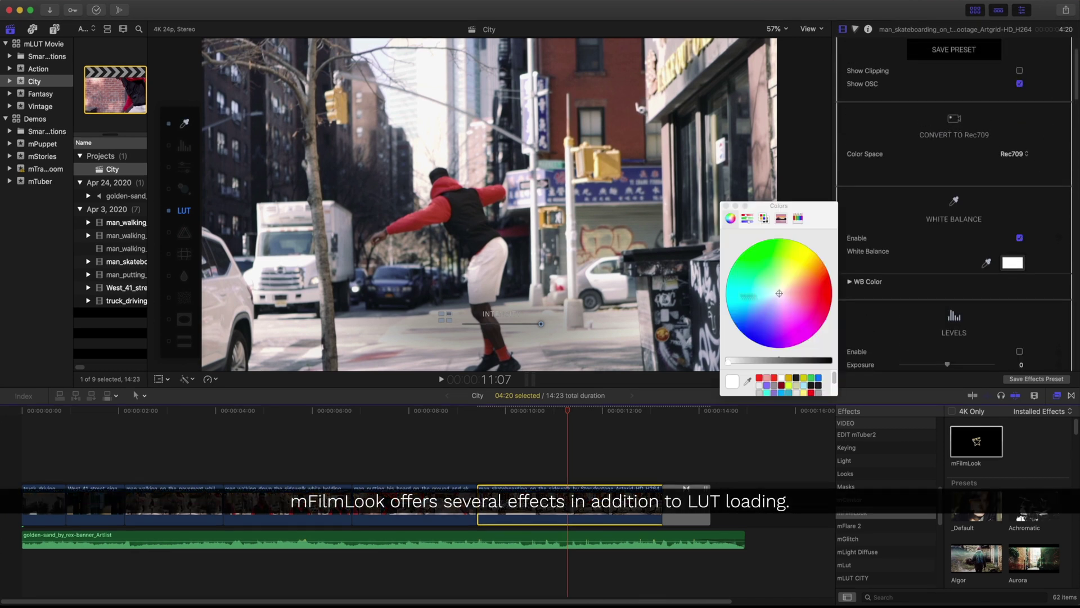
pyautogui.moveTo(784, 291); pyautogui.dragTo(778, 297)
pyautogui.click(725, 206)
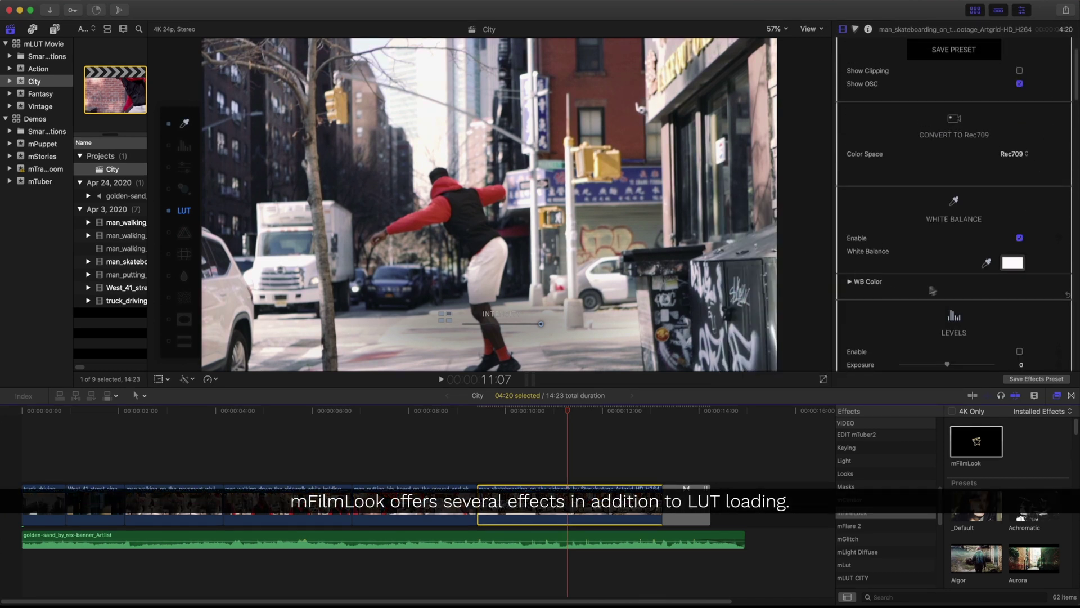
# Step: Enable mFilmLook's Levels with a lowered In Black, then compare the effects off and on
pyautogui.scroll(-4, 957, 253)
pyautogui.click(1019, 247)
pyautogui.moveTo(923, 289); pyautogui.dragTo(909, 289)
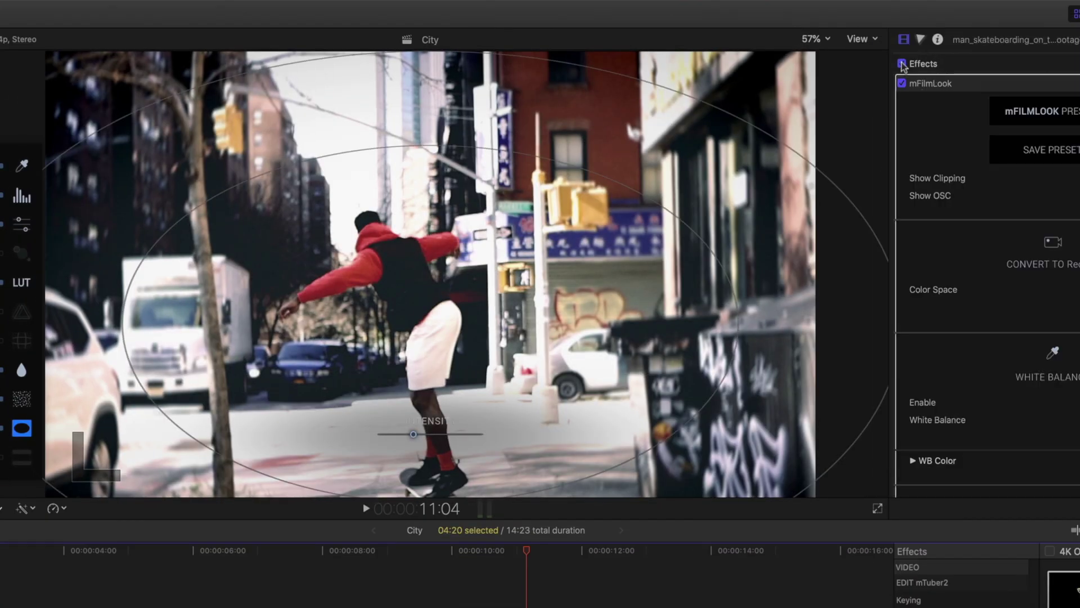
pyautogui.click(903, 63)
pyautogui.click(903, 64)
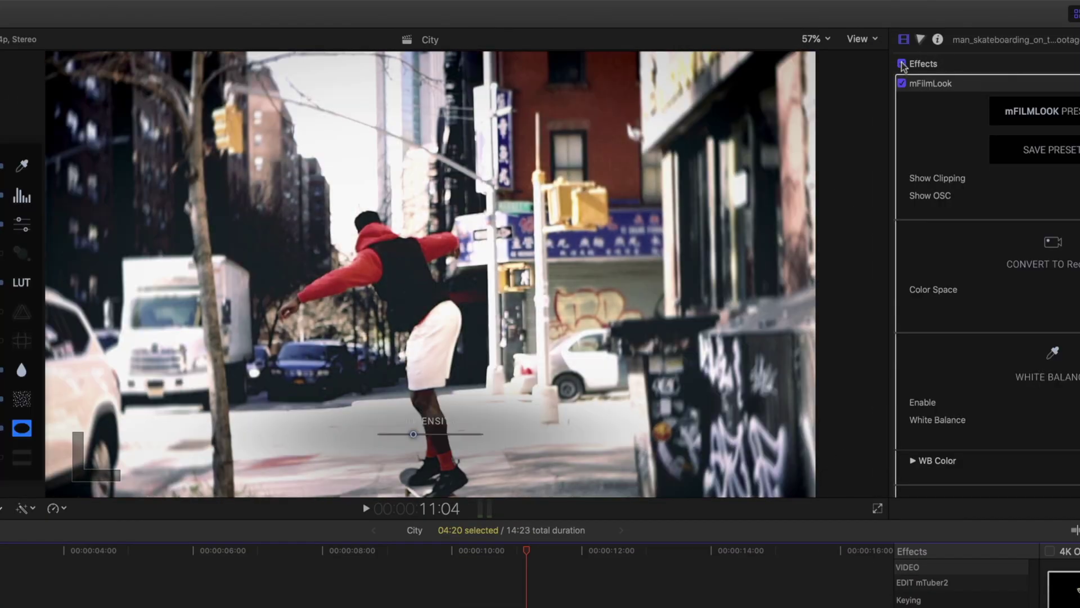
pyautogui.click(903, 63)
pyautogui.click(903, 63)
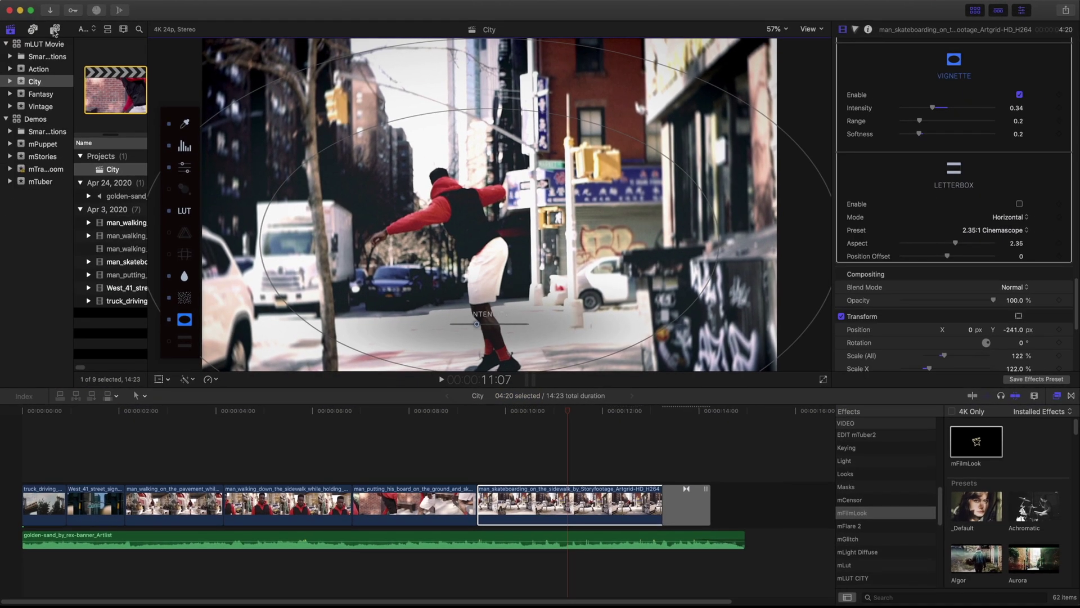
# Step: Add an mTitle Simple Pack 01 title above the last clip, trimmed to end at 14:23
pyautogui.click(54, 31)
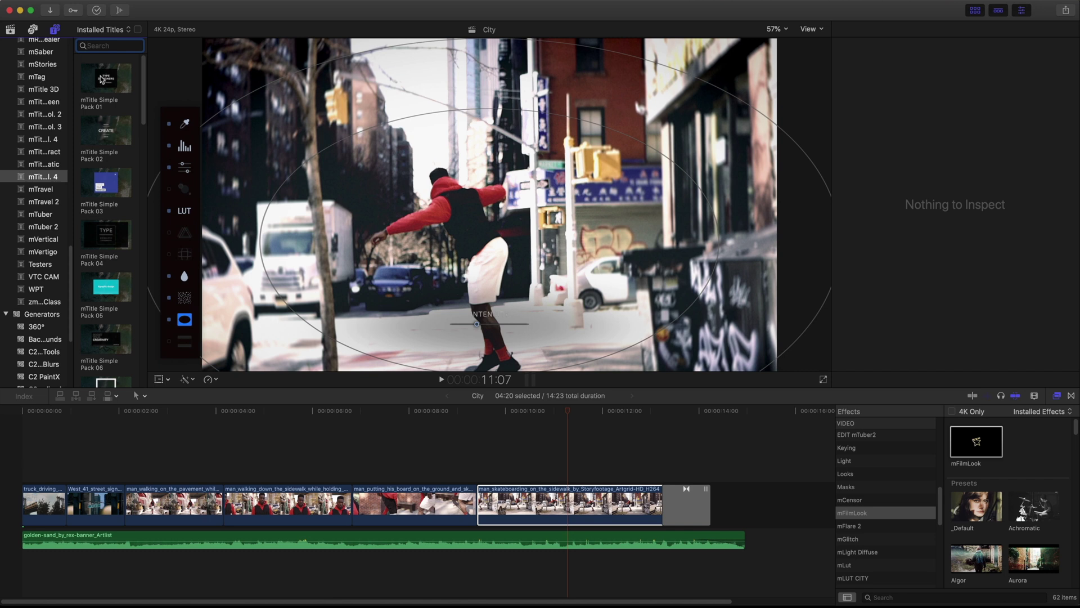
pyautogui.moveTo(102, 80); pyautogui.dragTo(567, 475)
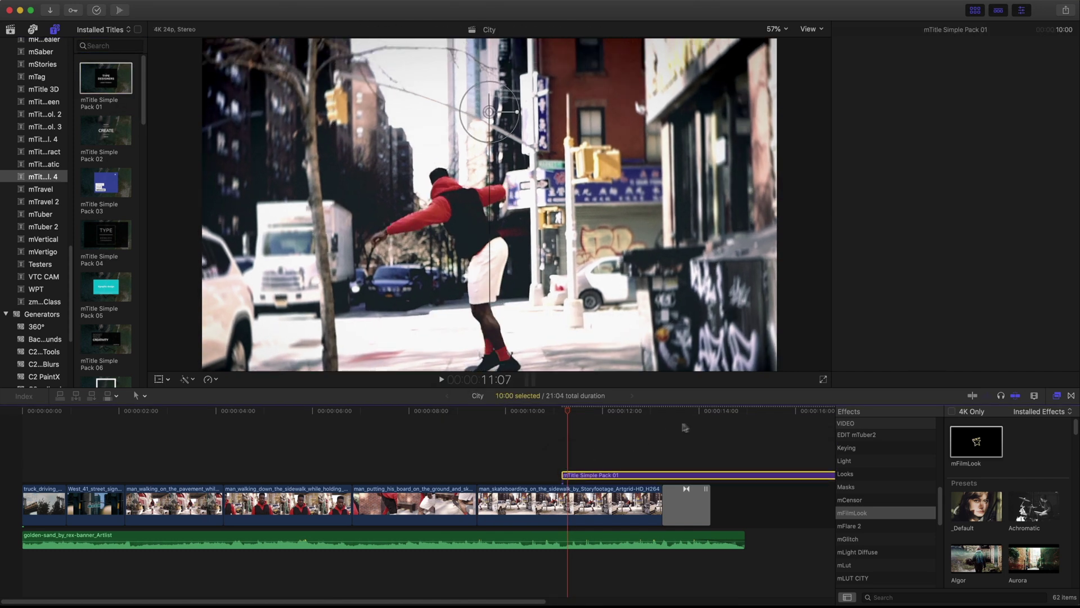
pyautogui.click(745, 412)
pyautogui.press('super+b')
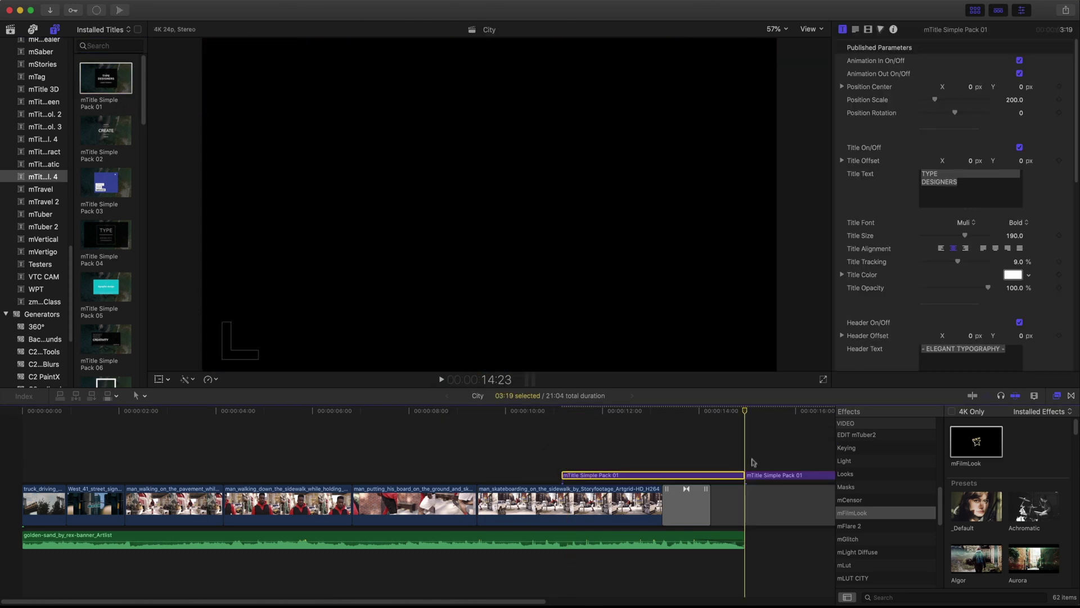
pyautogui.click(757, 475)
pyautogui.press('Delete')
pyautogui.click(686, 478)
# Step: Set the title text to 'DOUBLE' / 'AGENCY' on two lines and the header to SKATE WEAR
pyautogui.click(962, 181)
pyautogui.press('super+a')
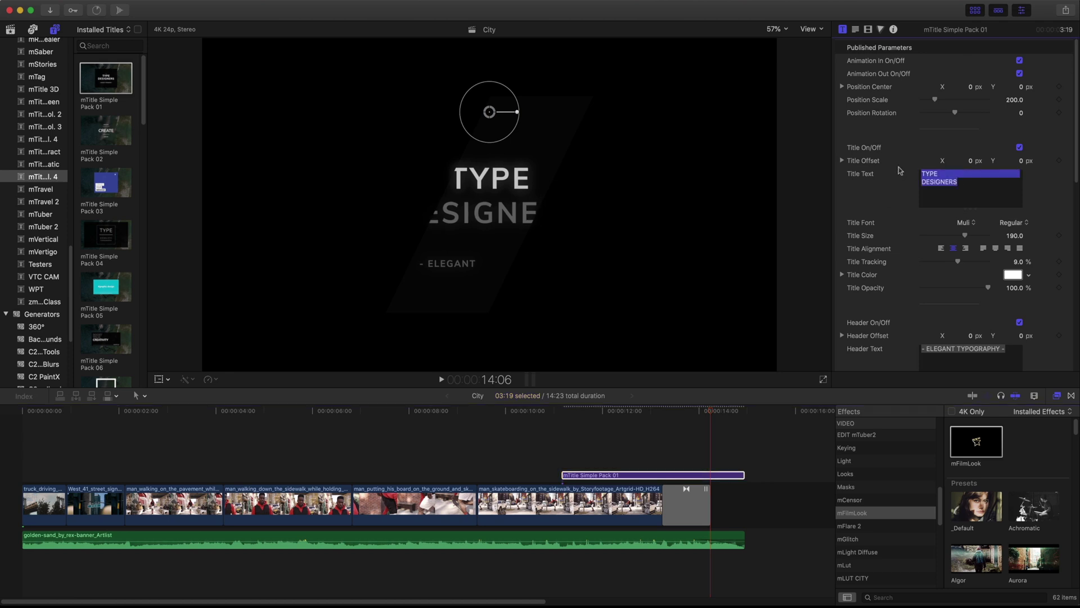
pyautogui.write('DOUBLE')
pyautogui.press('Return')
pyautogui.write('AGENCY')
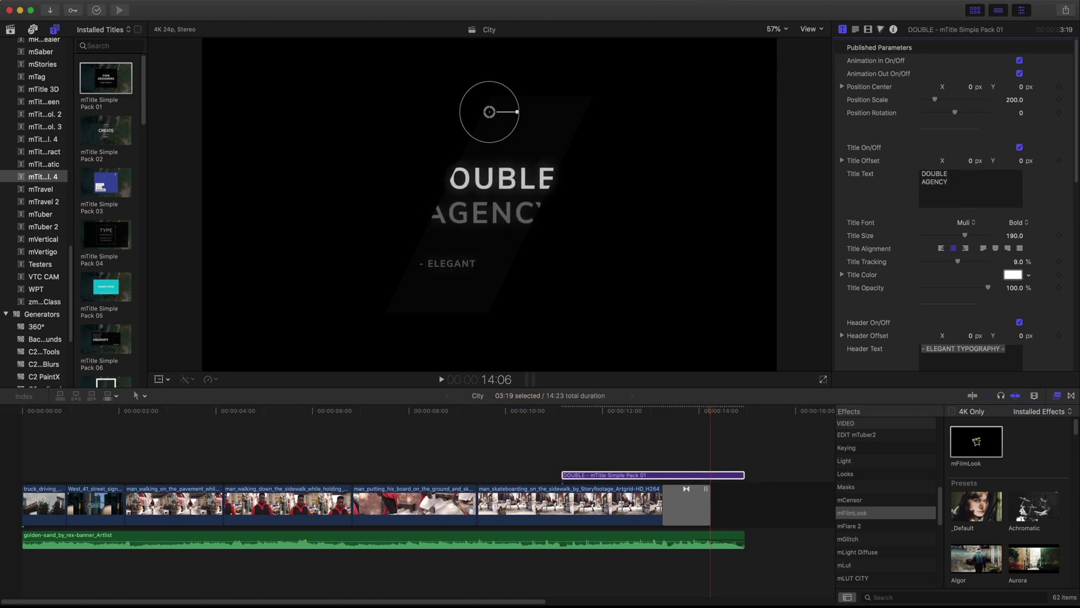
pyautogui.moveTo(1002, 349); pyautogui.dragTo(928, 349)
pyautogui.write('SKATE WEAR')
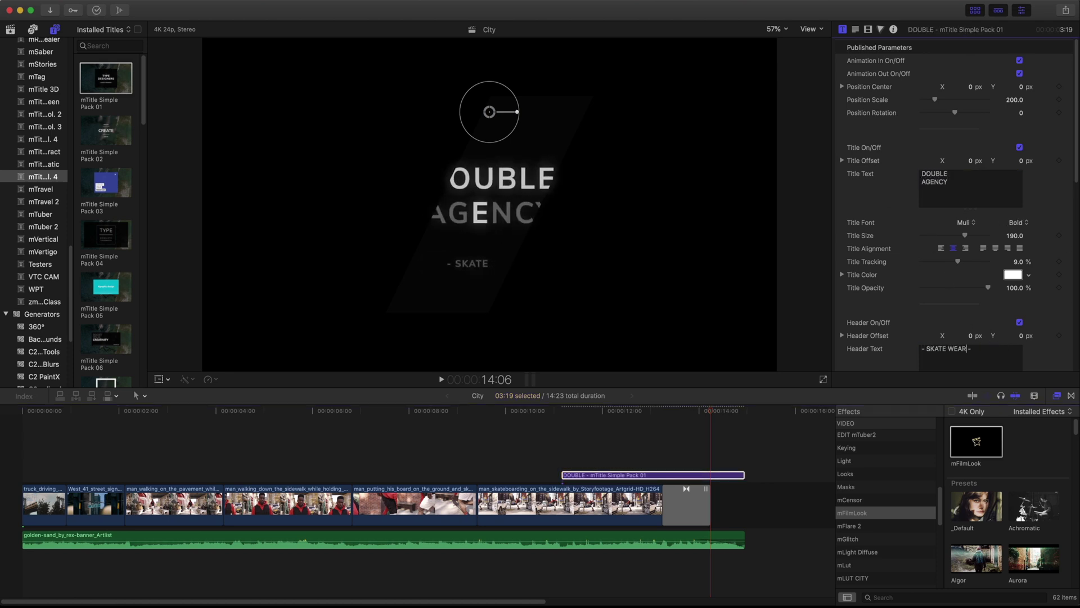